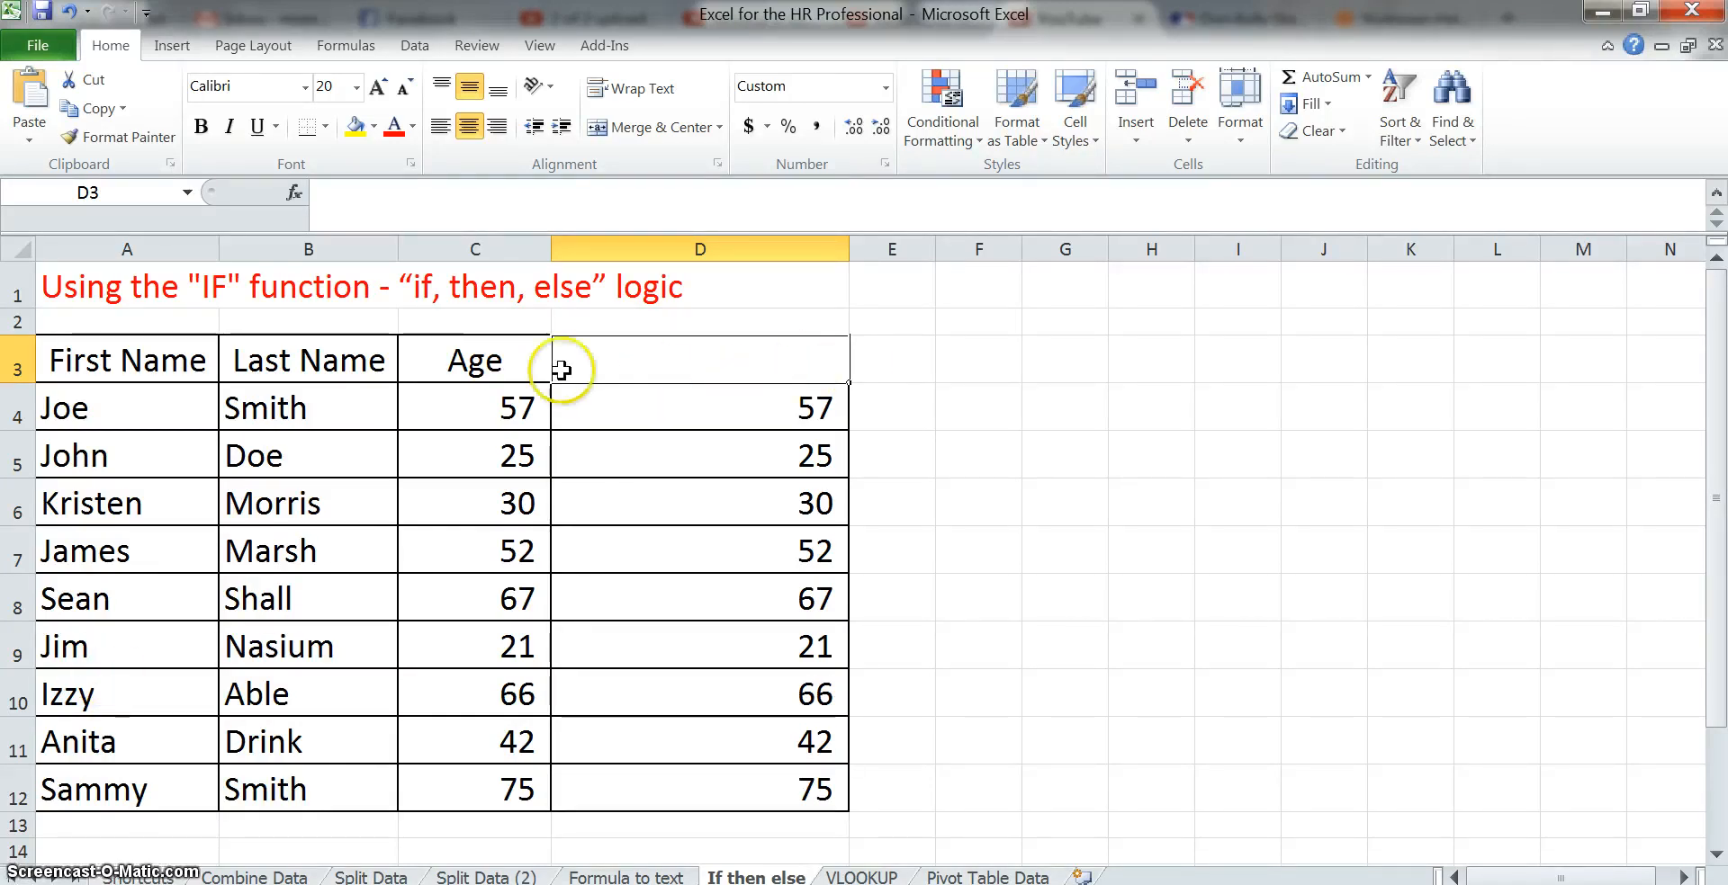
- Clear the contents of cells D4:D12 in the unlabeled column beside Age
left_click_drag(791, 410, 771, 789)
left_click_drag(769, 409, 761, 792)
key("Delete")
- Begin an IF formula in D4 whose logical test checks whether B4 equals its own last name as quoted text
left_click(738, 405)
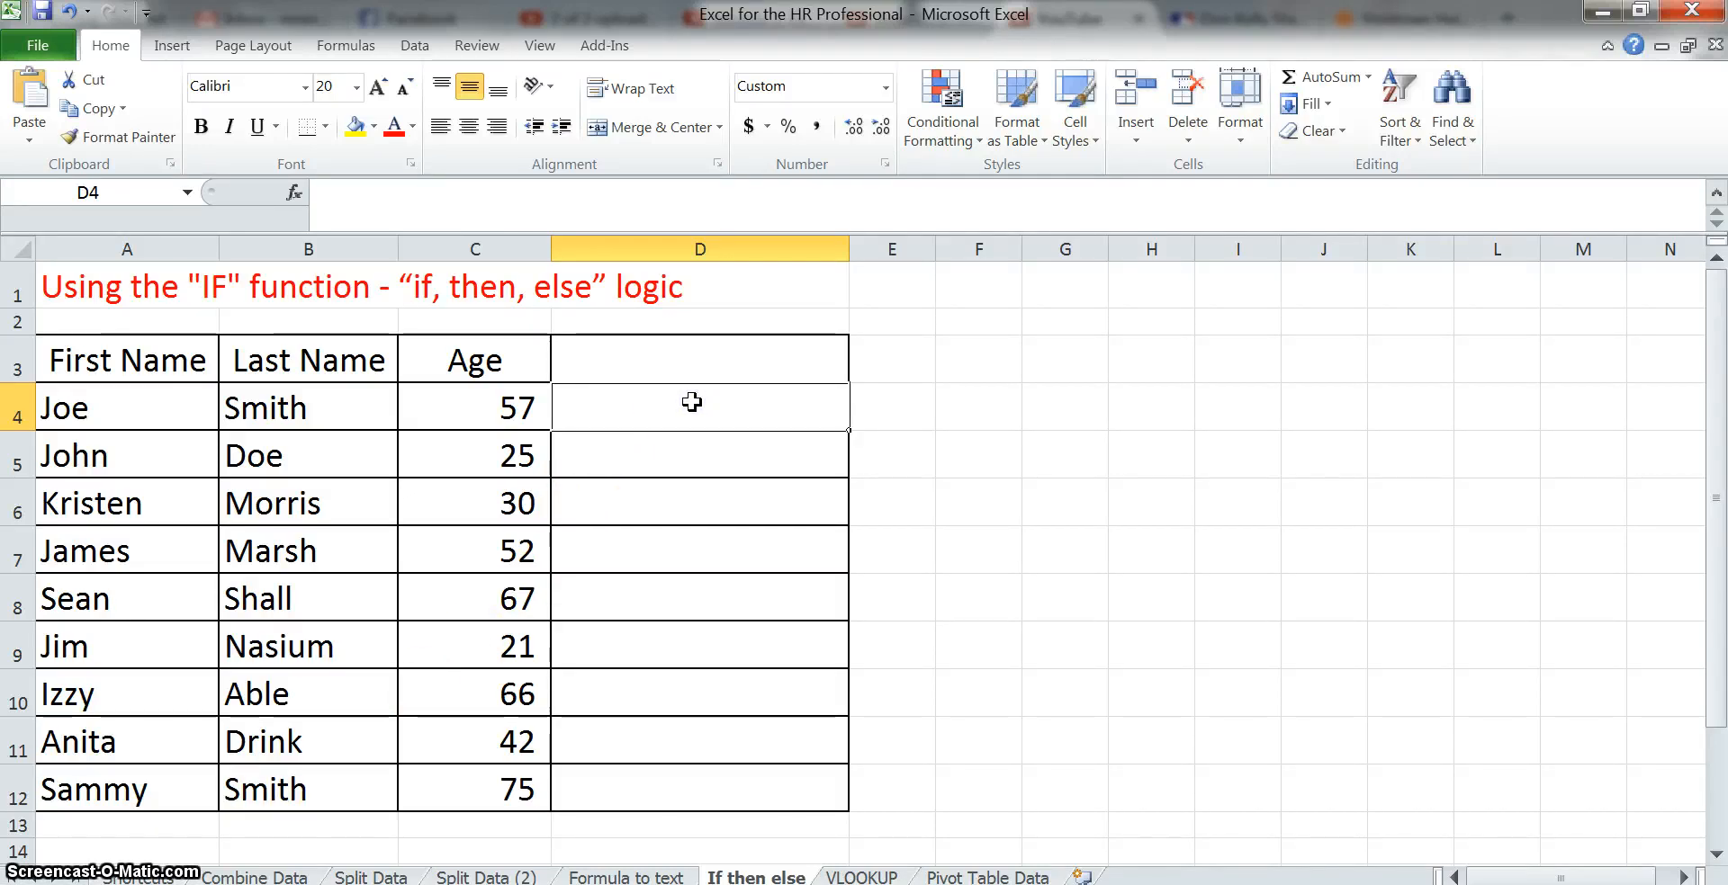
type("=")
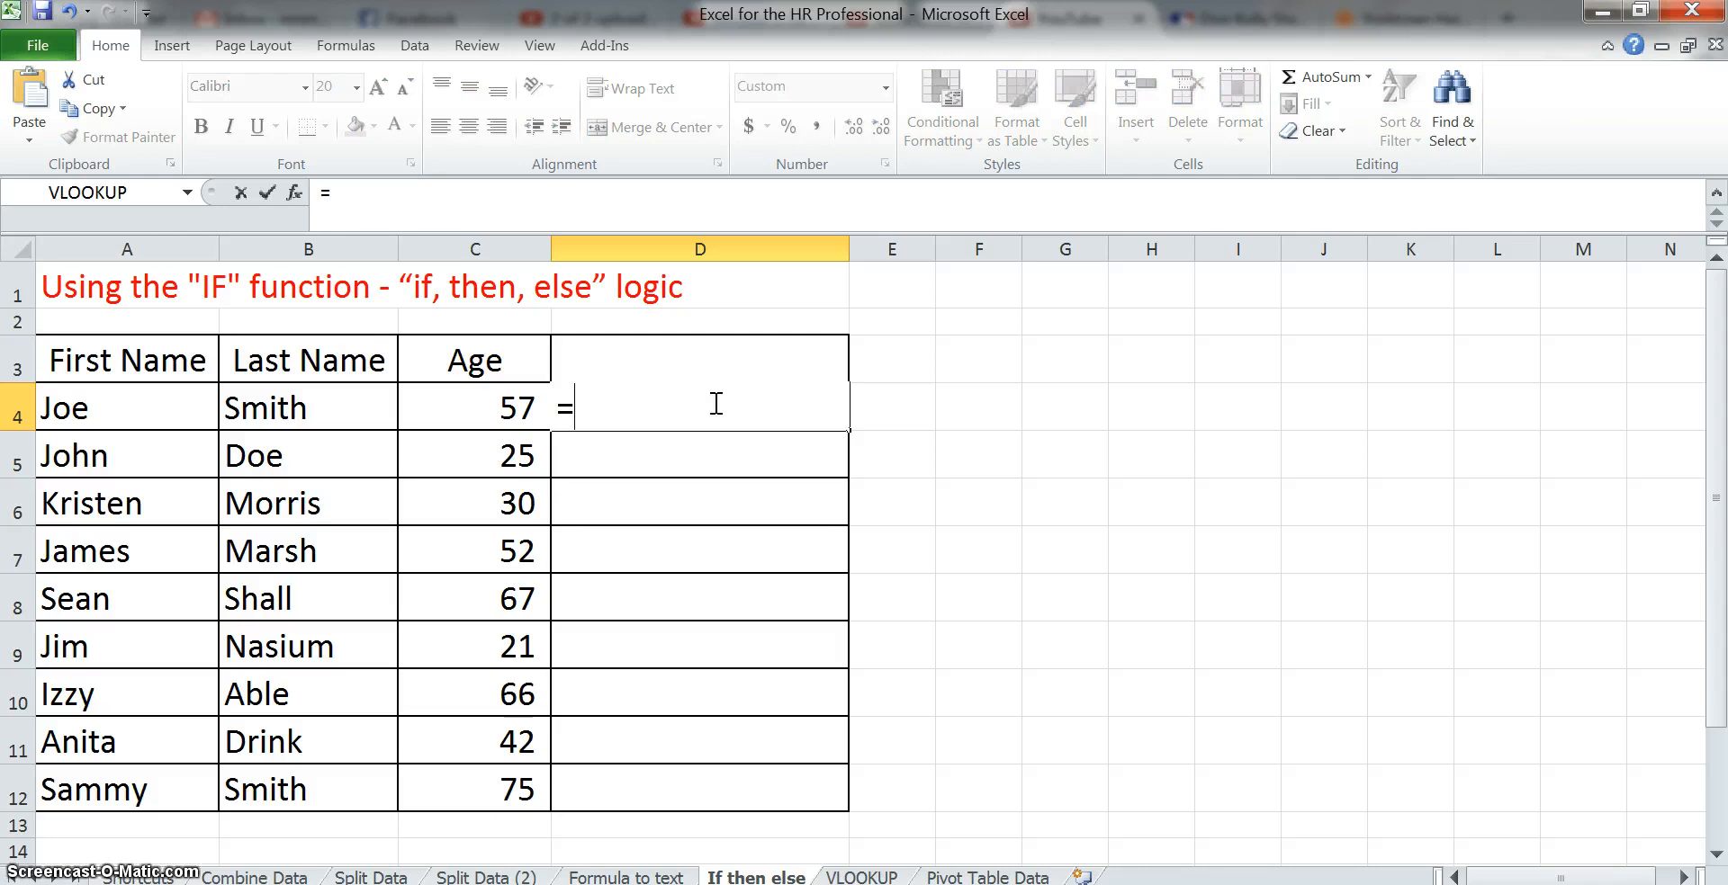
type("if(")
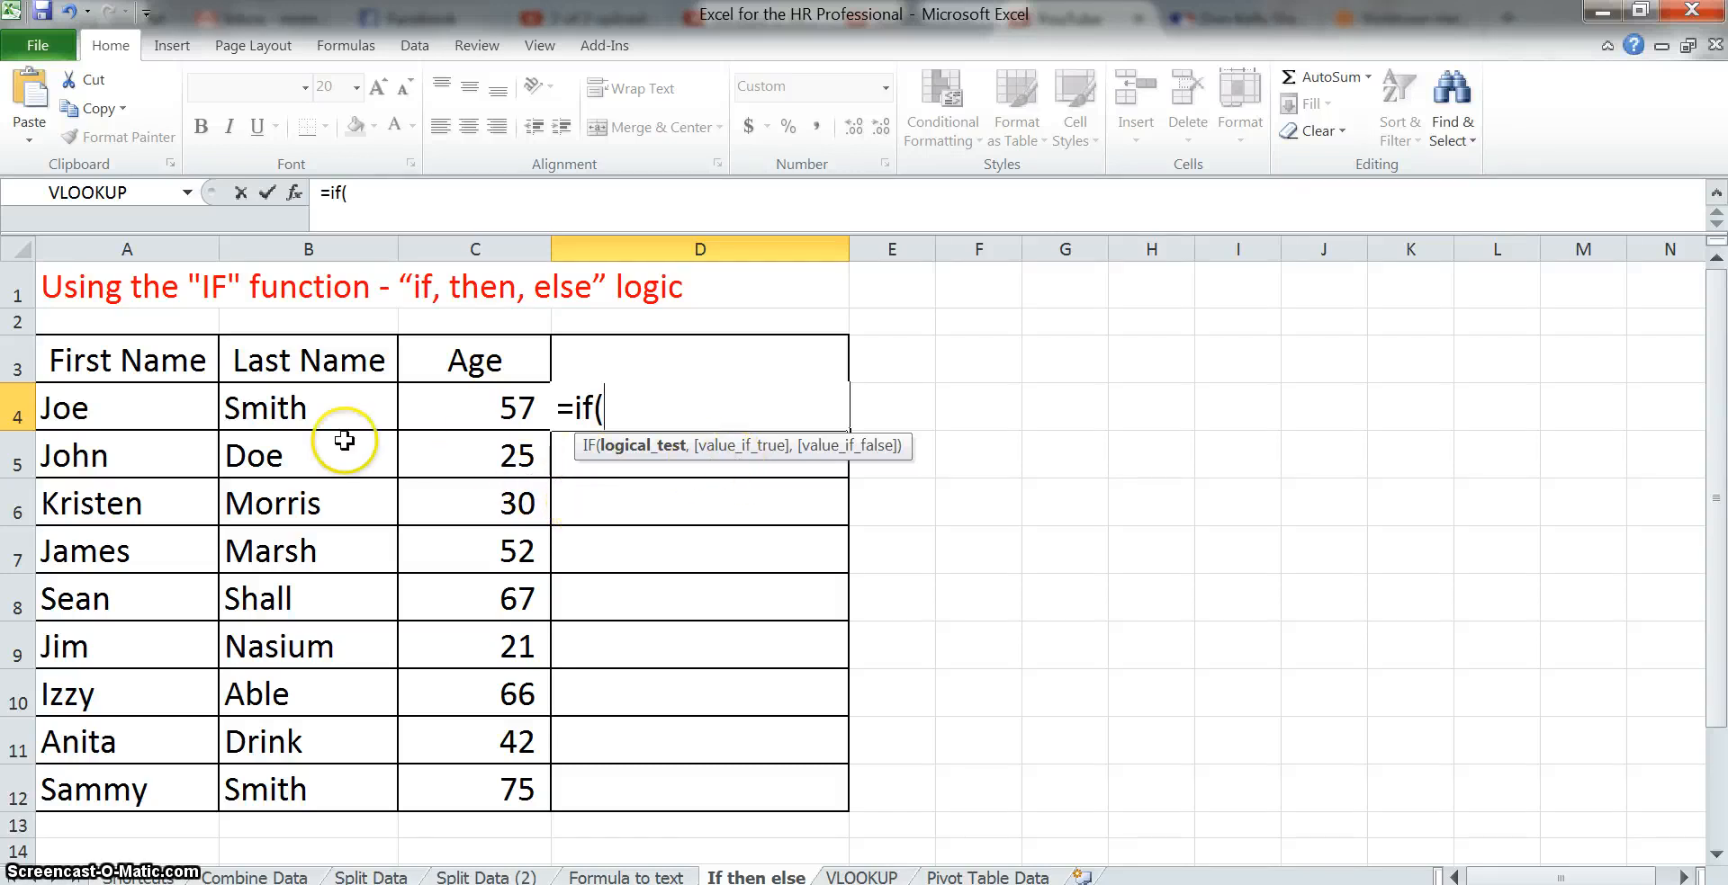
left_click(268, 416)
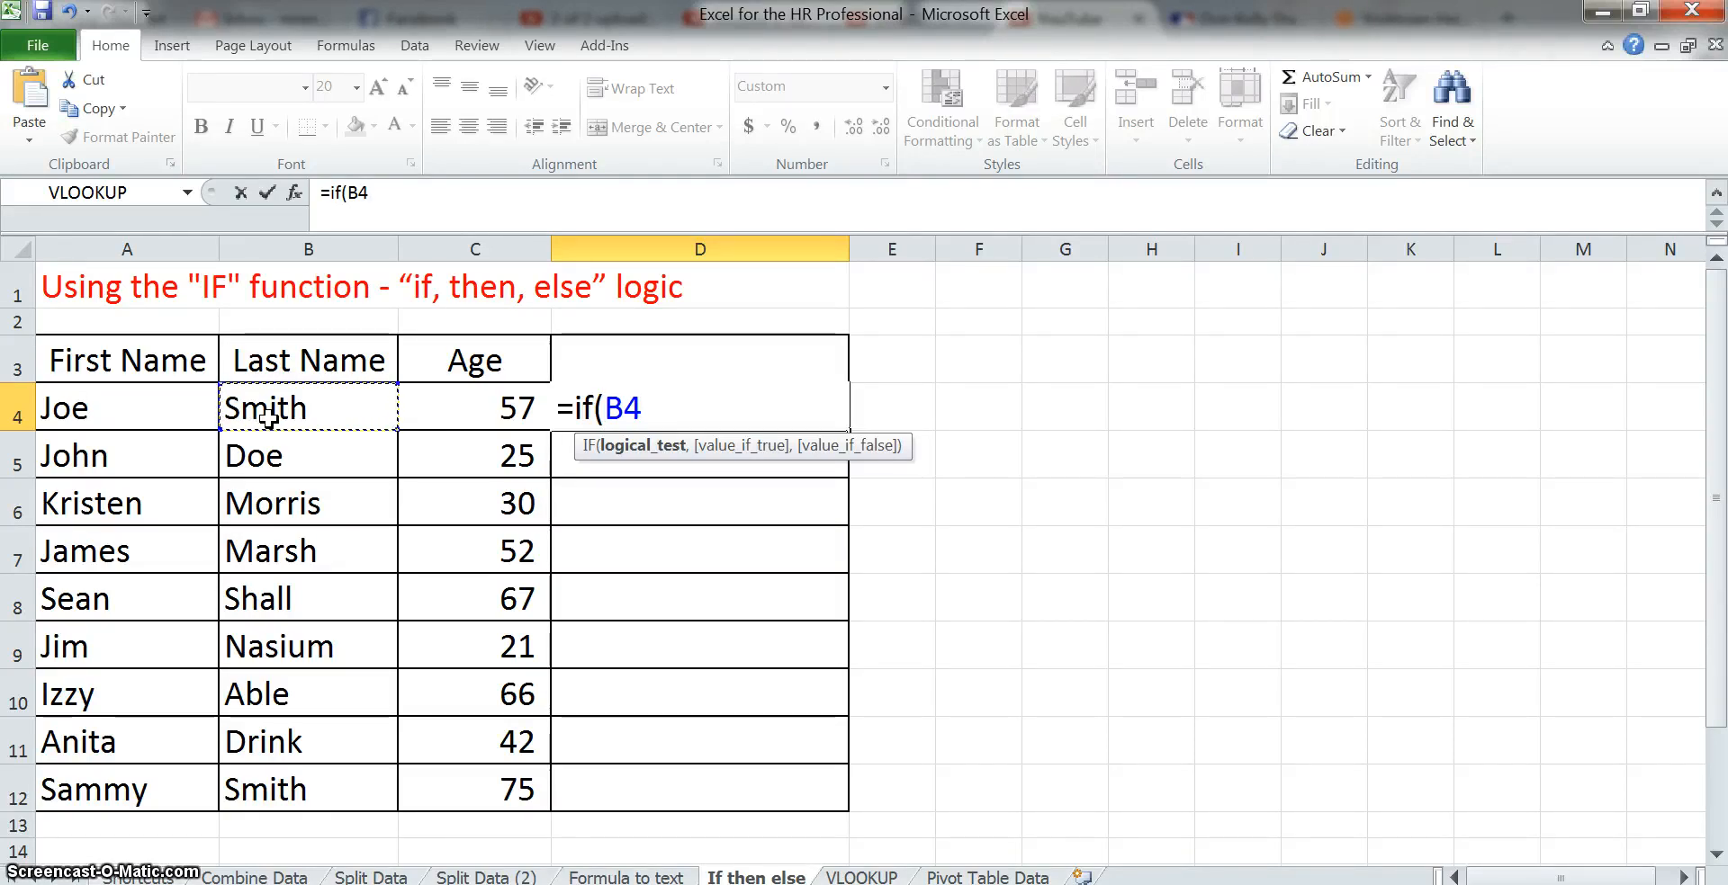
type("=\"S")
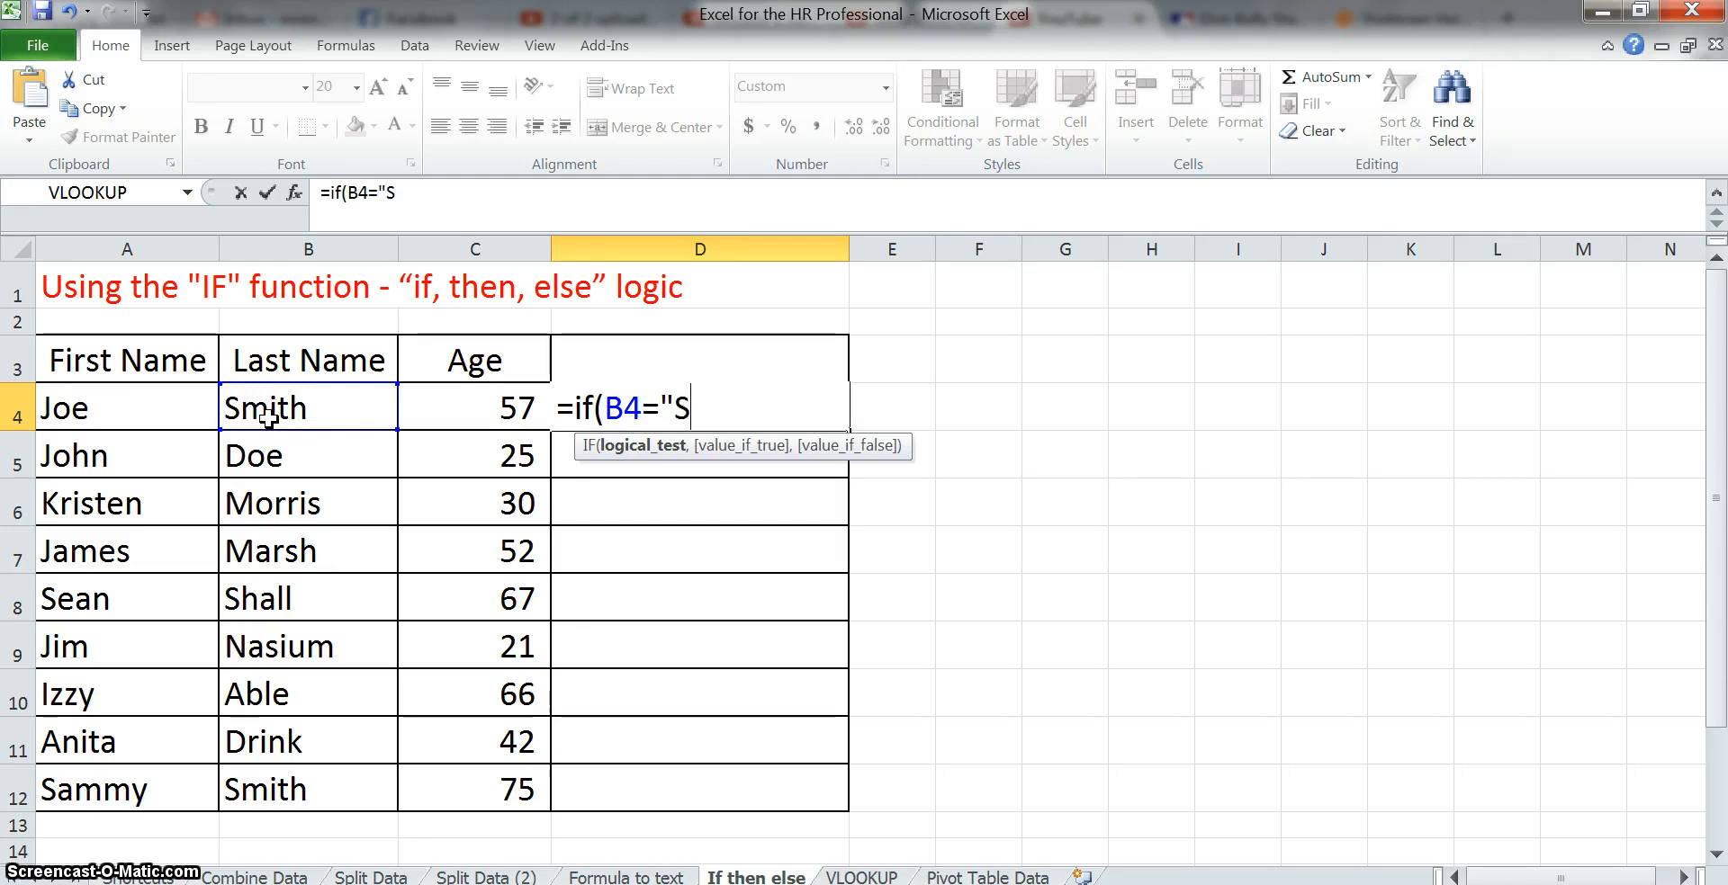
type("mi")
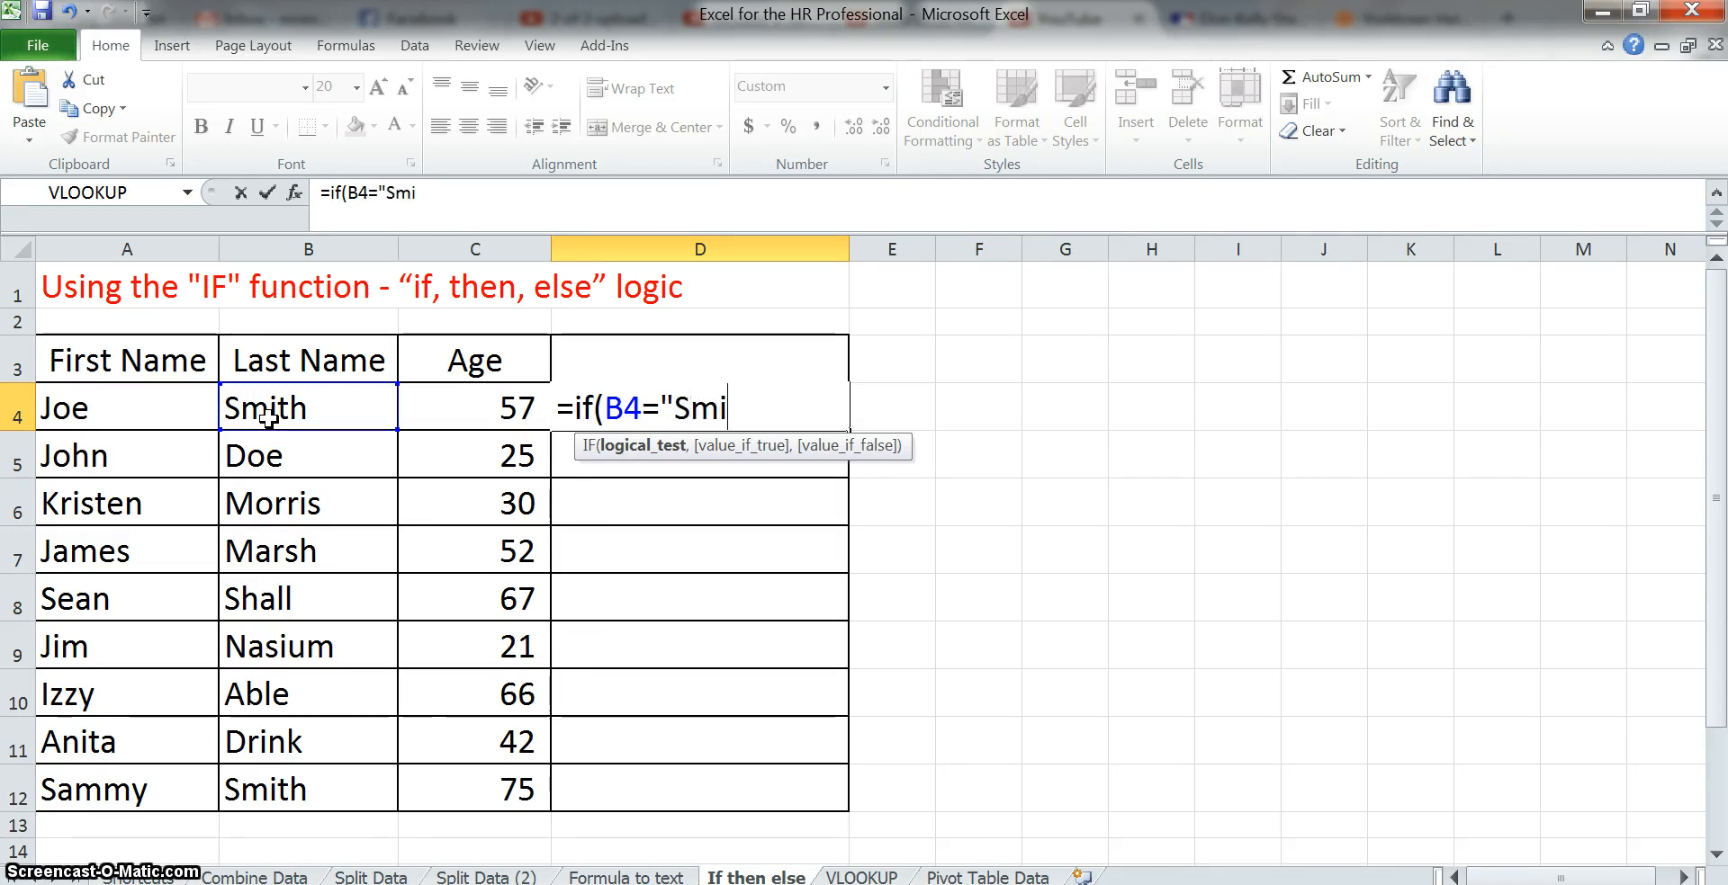
type("th\"")
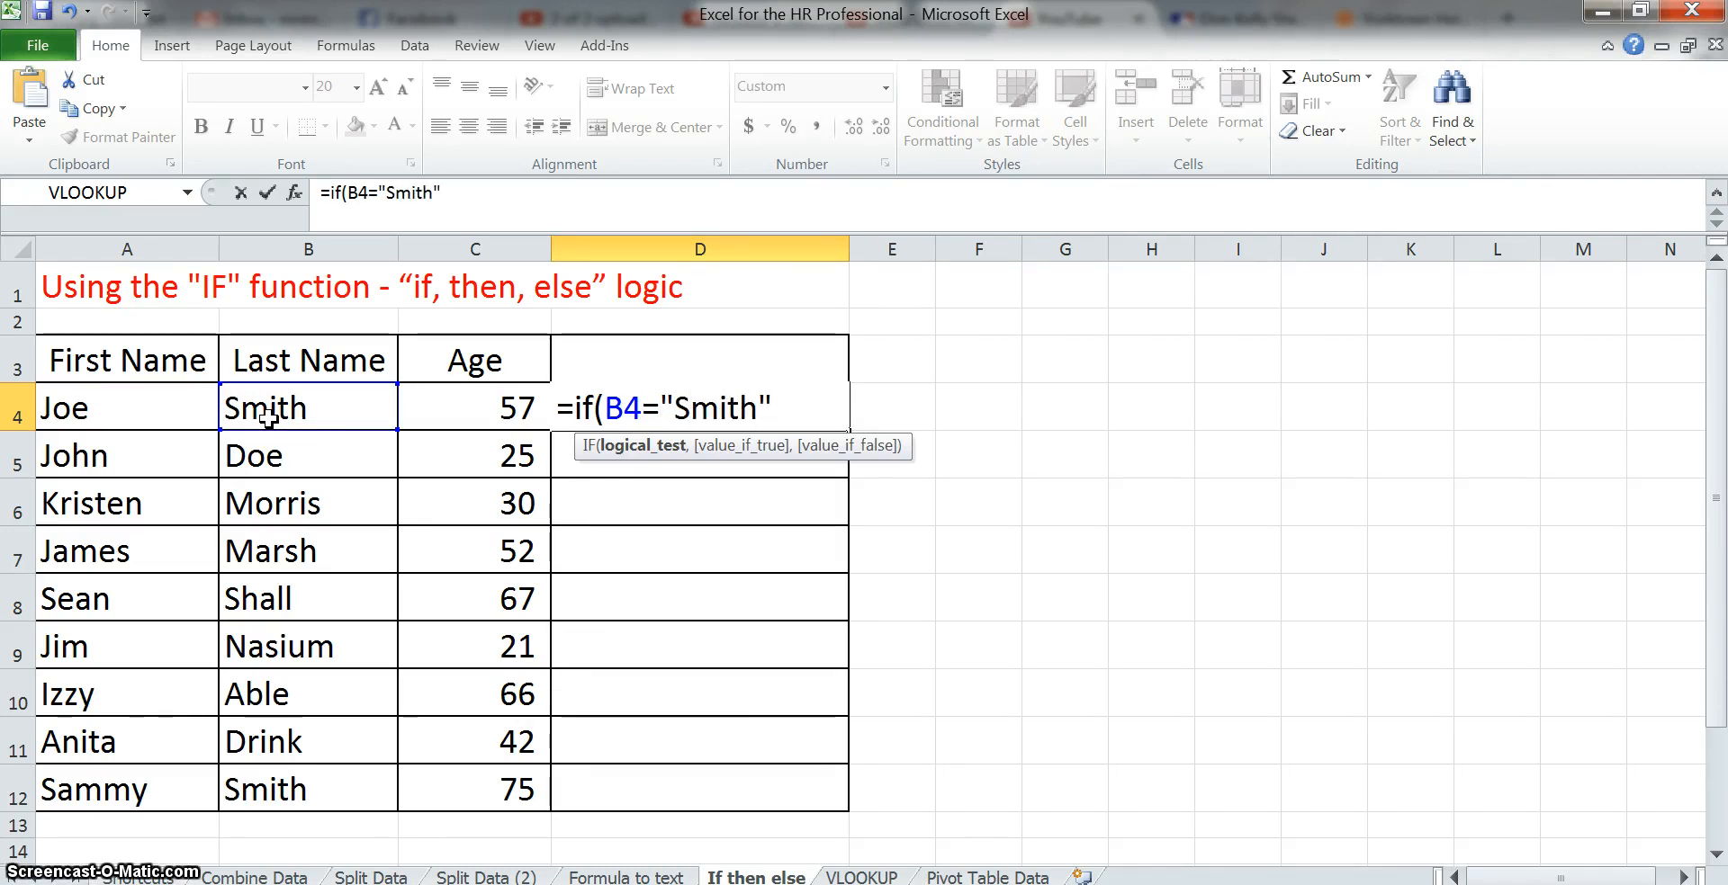
type(",")
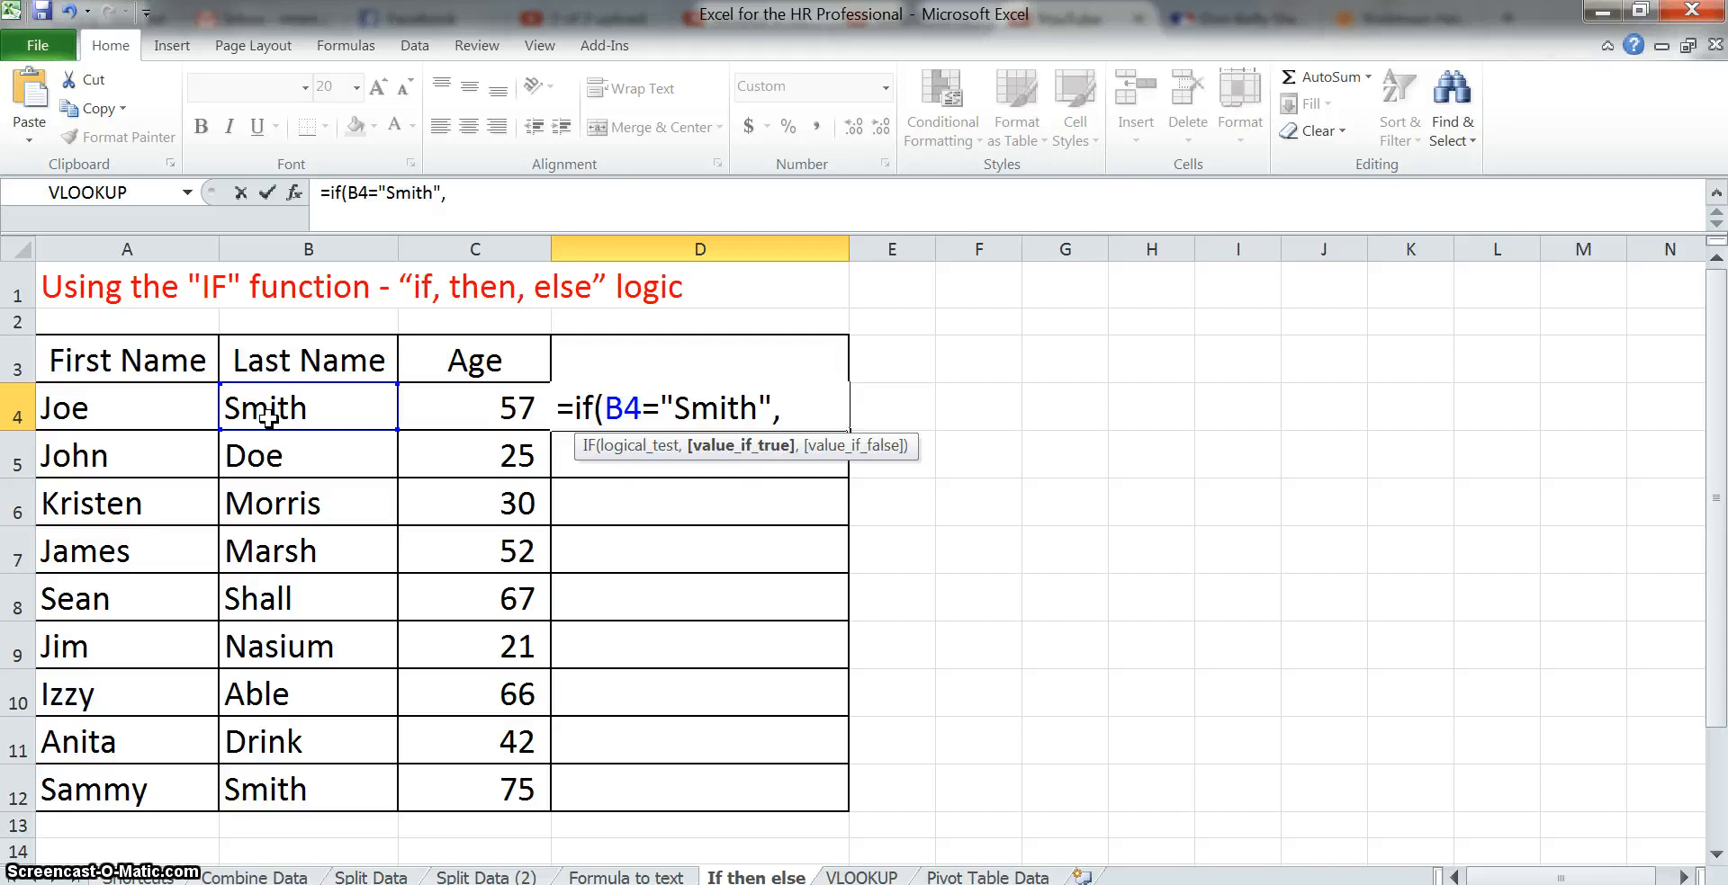
- Complete D4's IF formula, returning "This is" plus the tested last name when true and "This is not a" plus that name when false
type("\"")
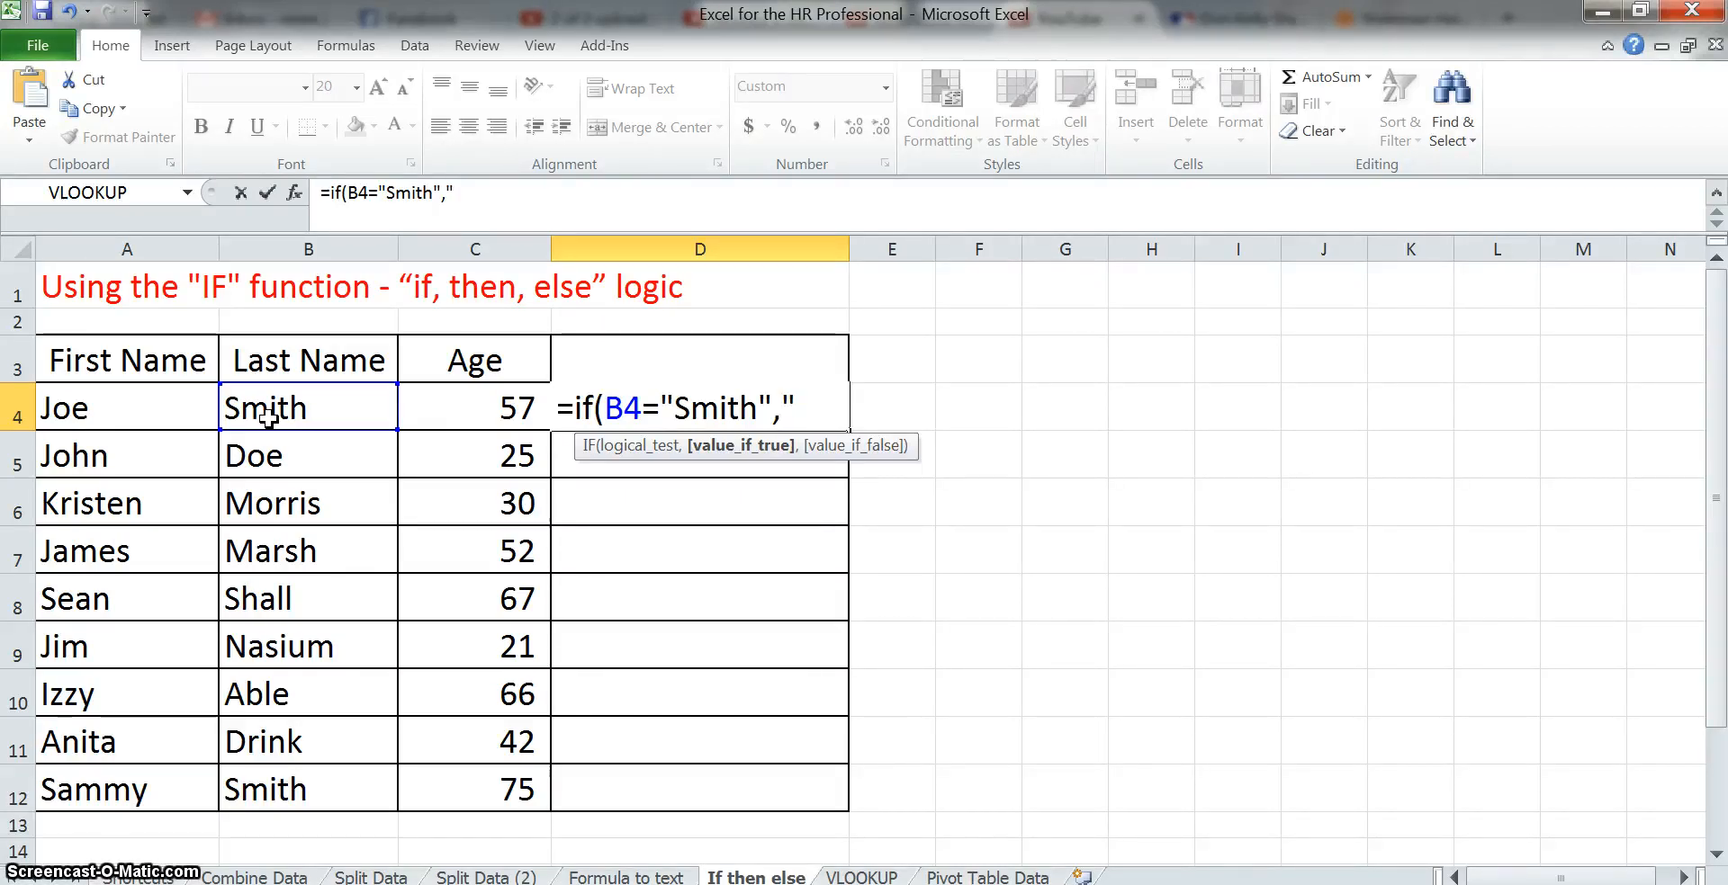
type("This")
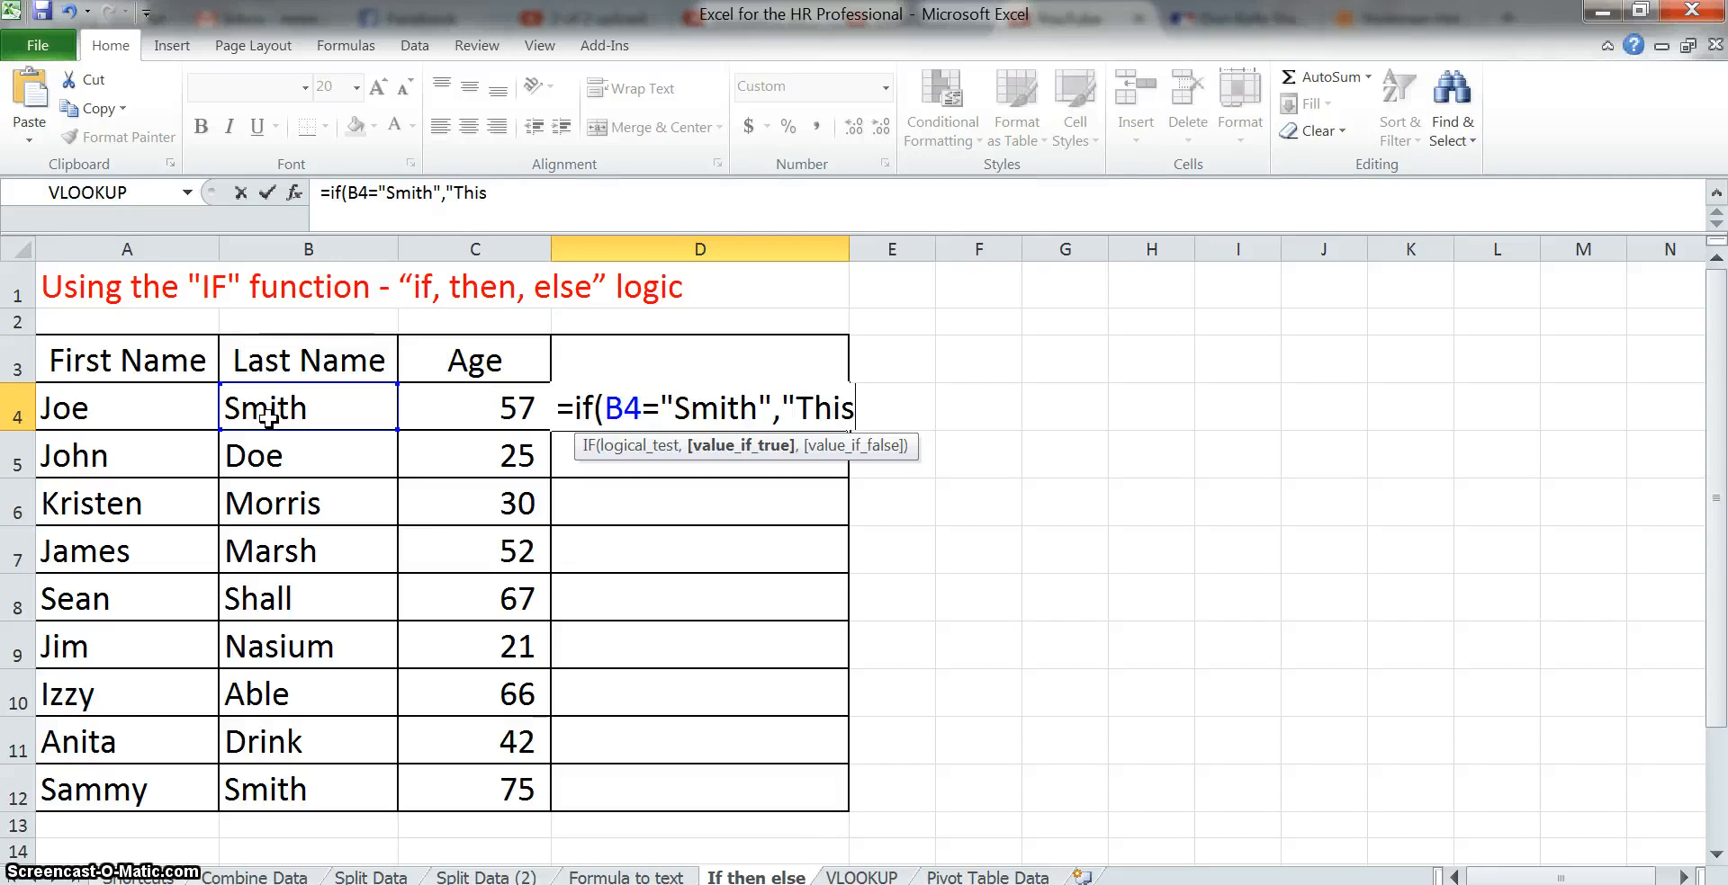
type(" is Smith")
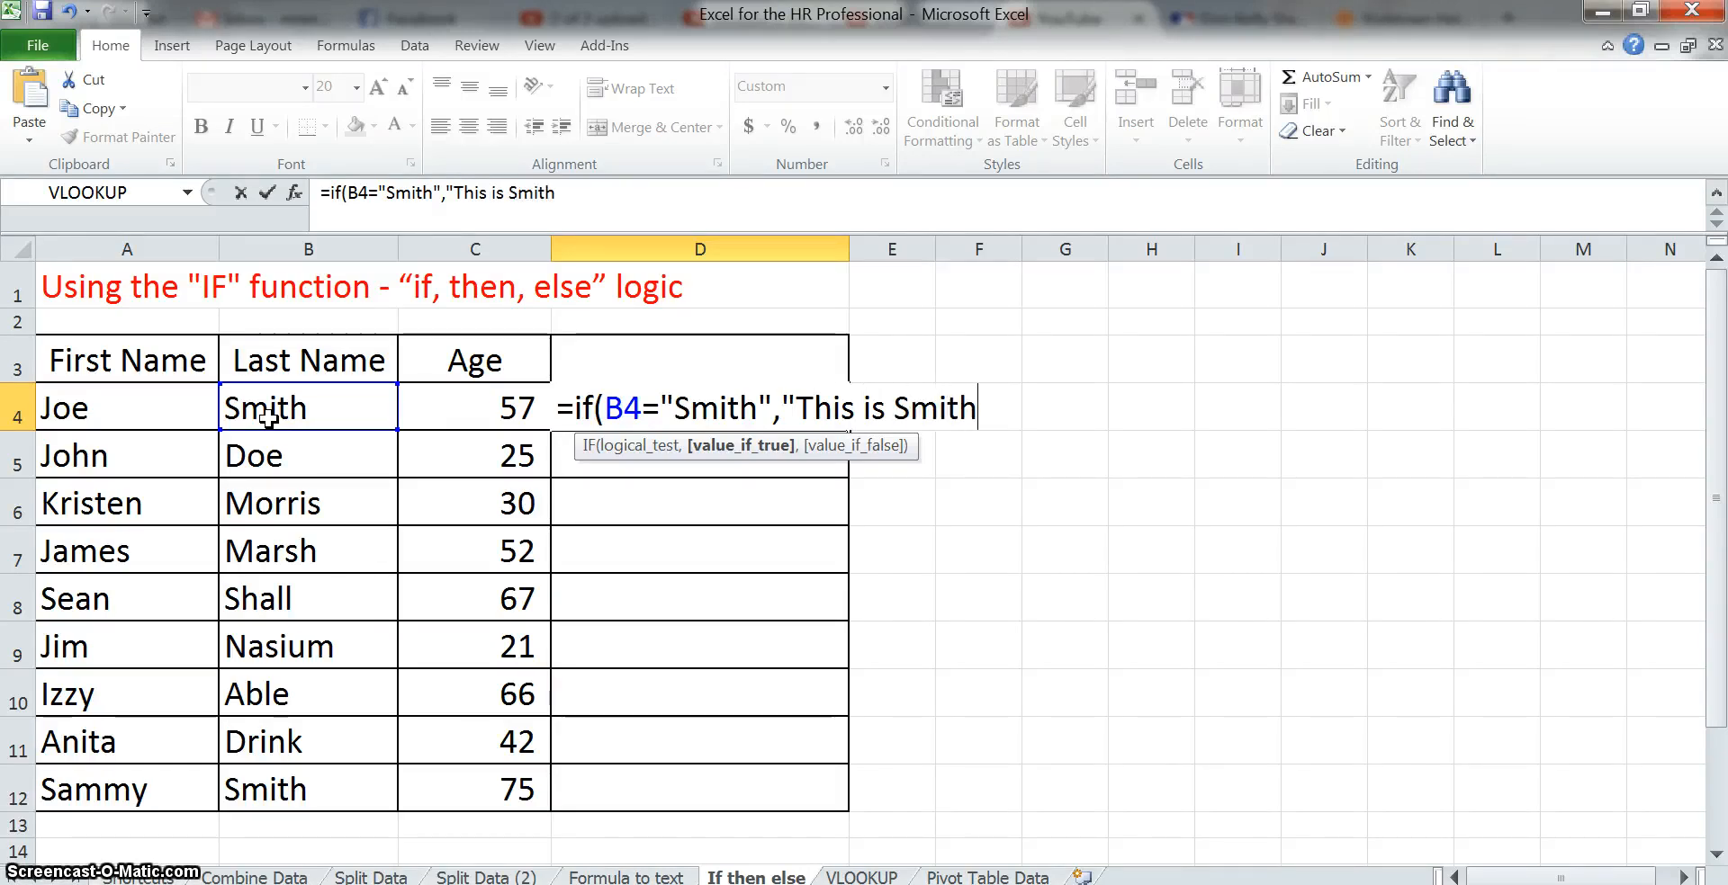
type("\",")
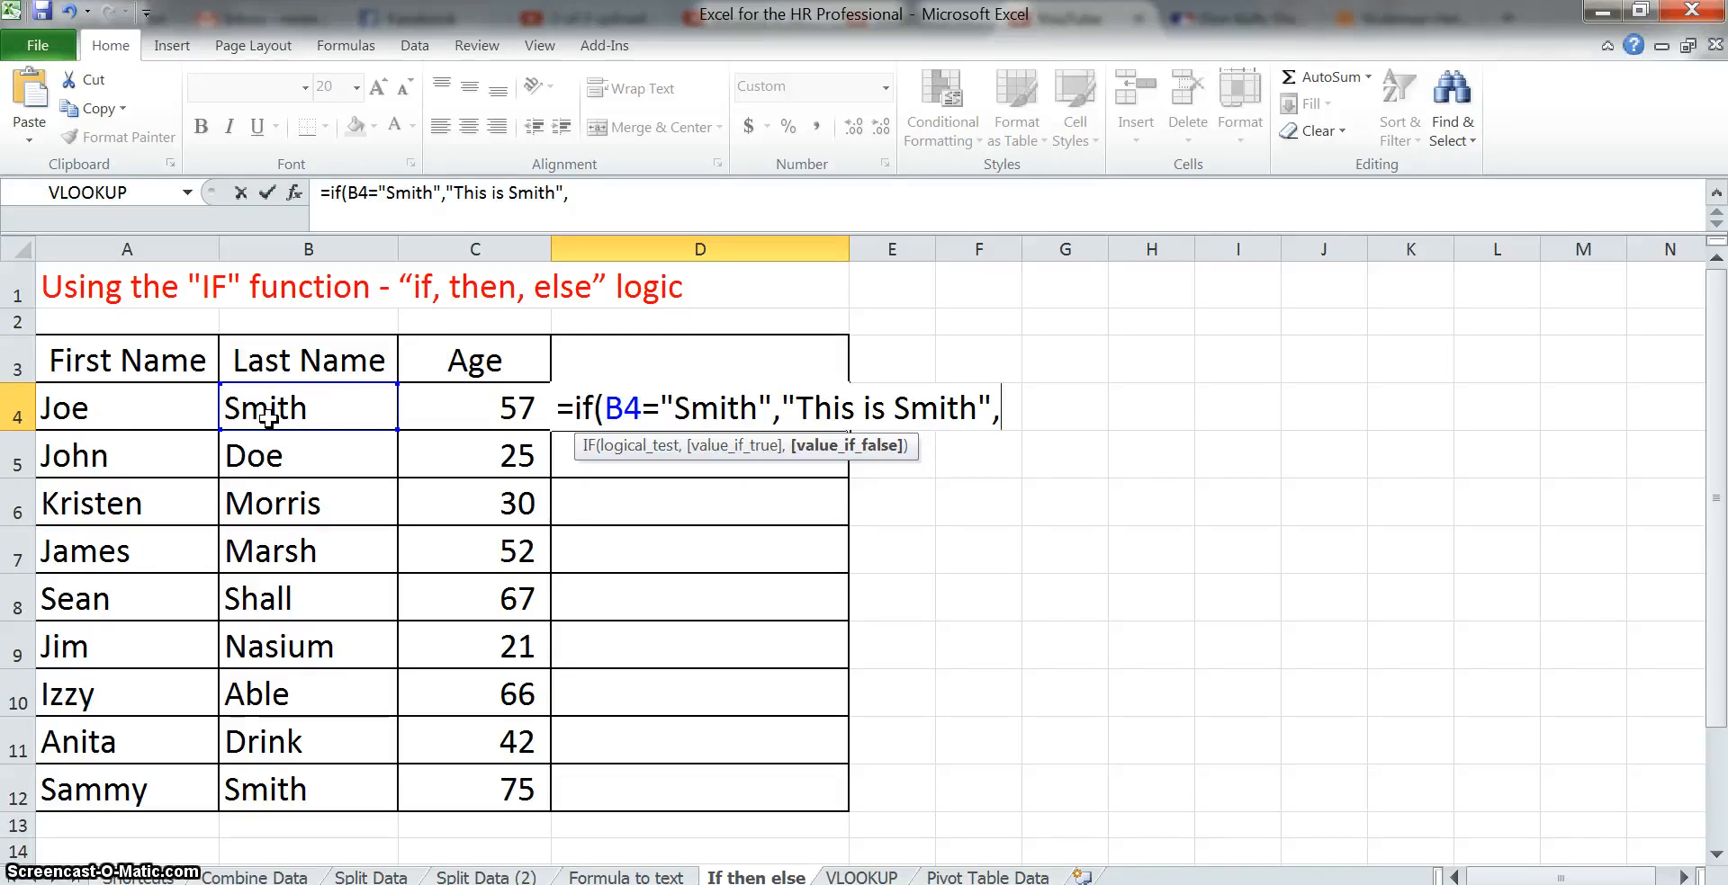
type("\",\"")
type("This is not ")
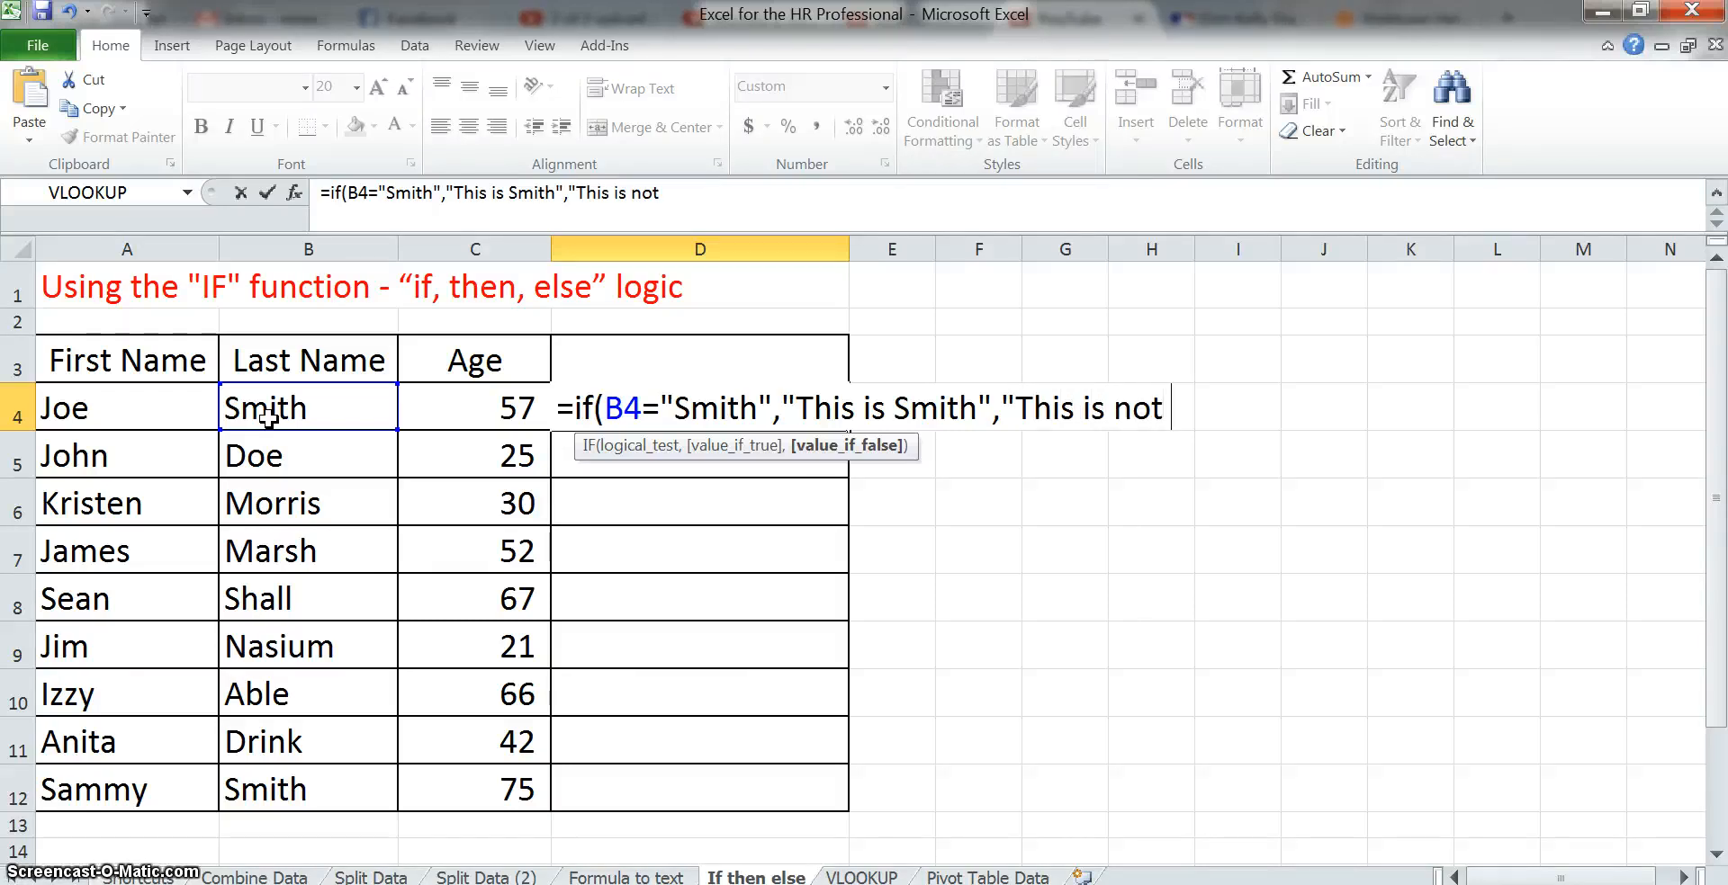
type("a Smith")
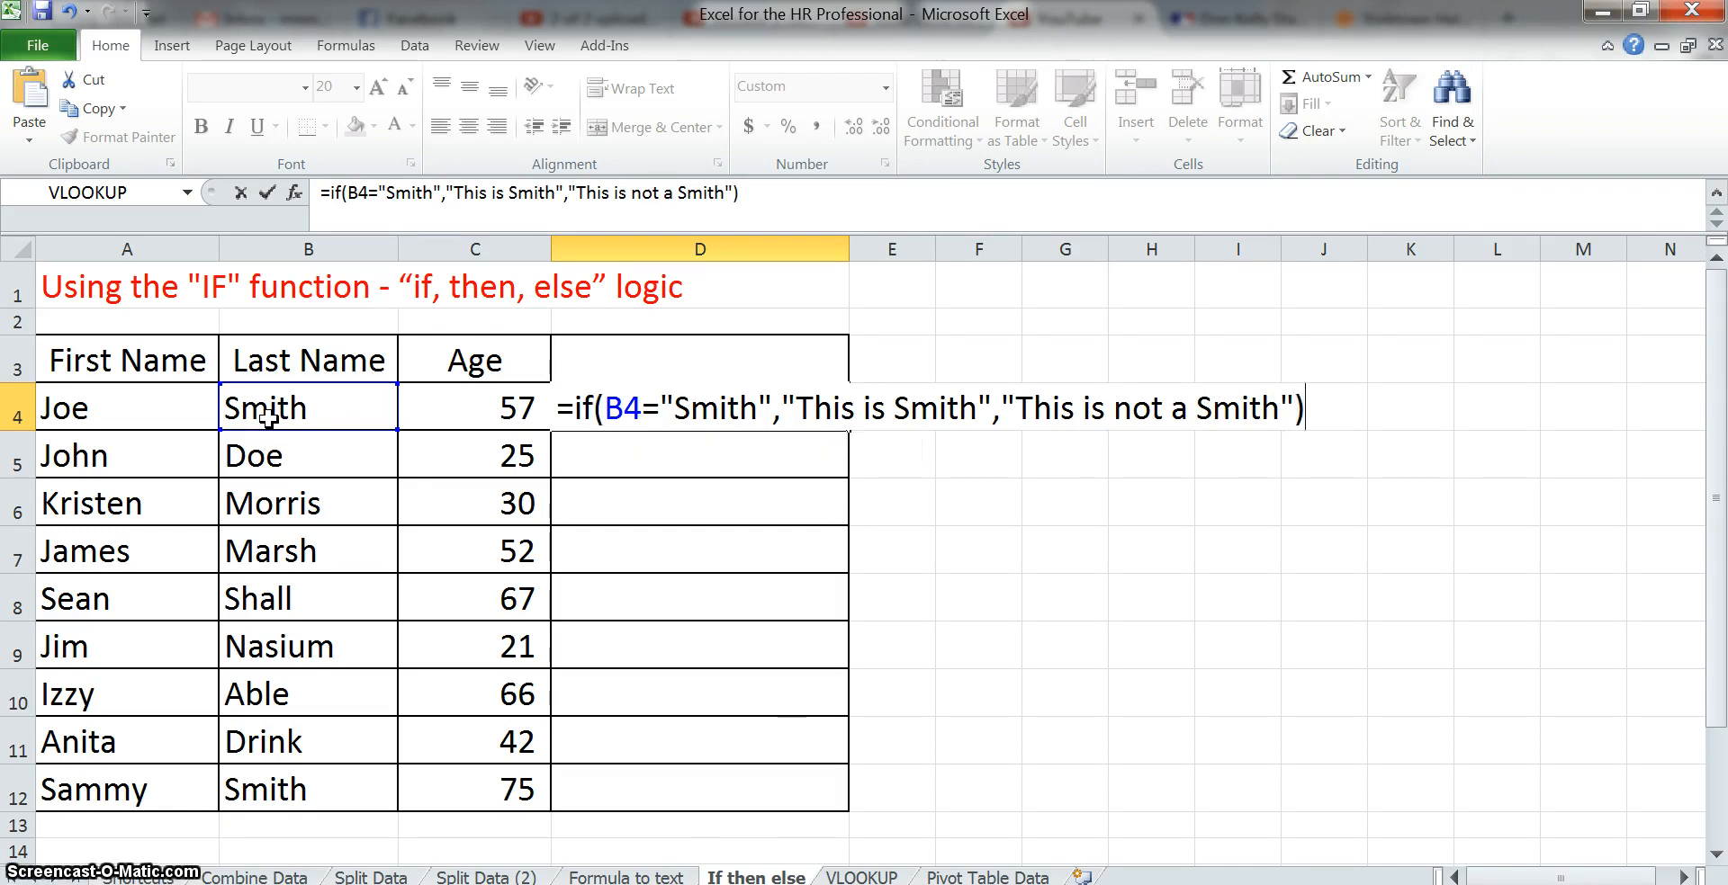
key("Return")
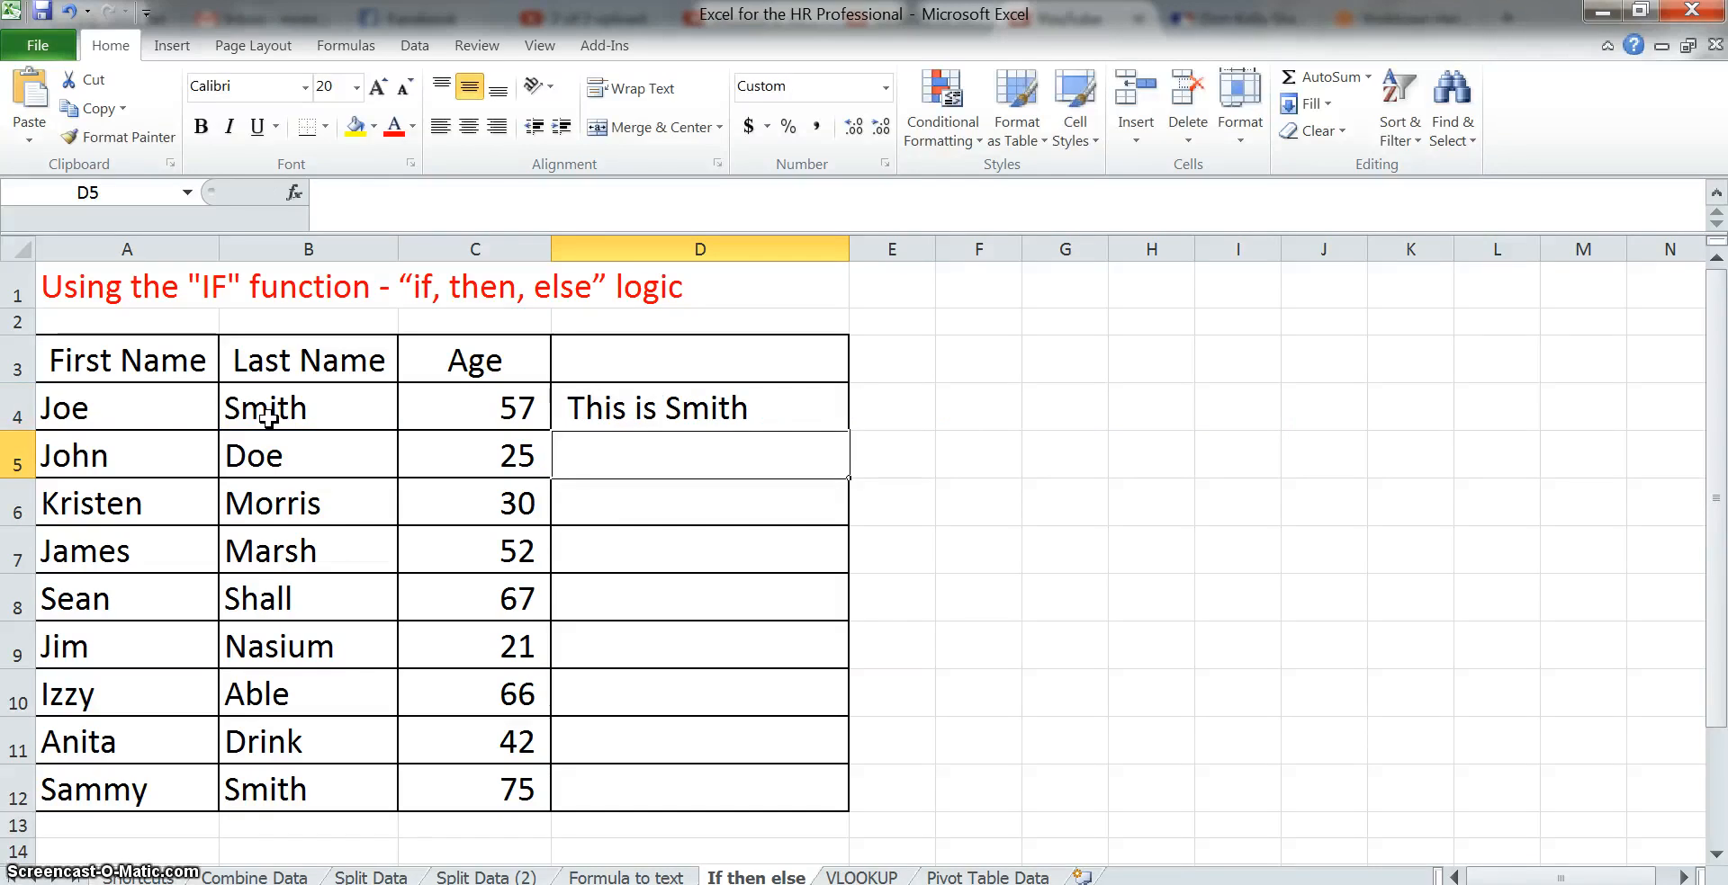
- Copy the completed IF formula from D4 down to cells D5:D12
key("Up")
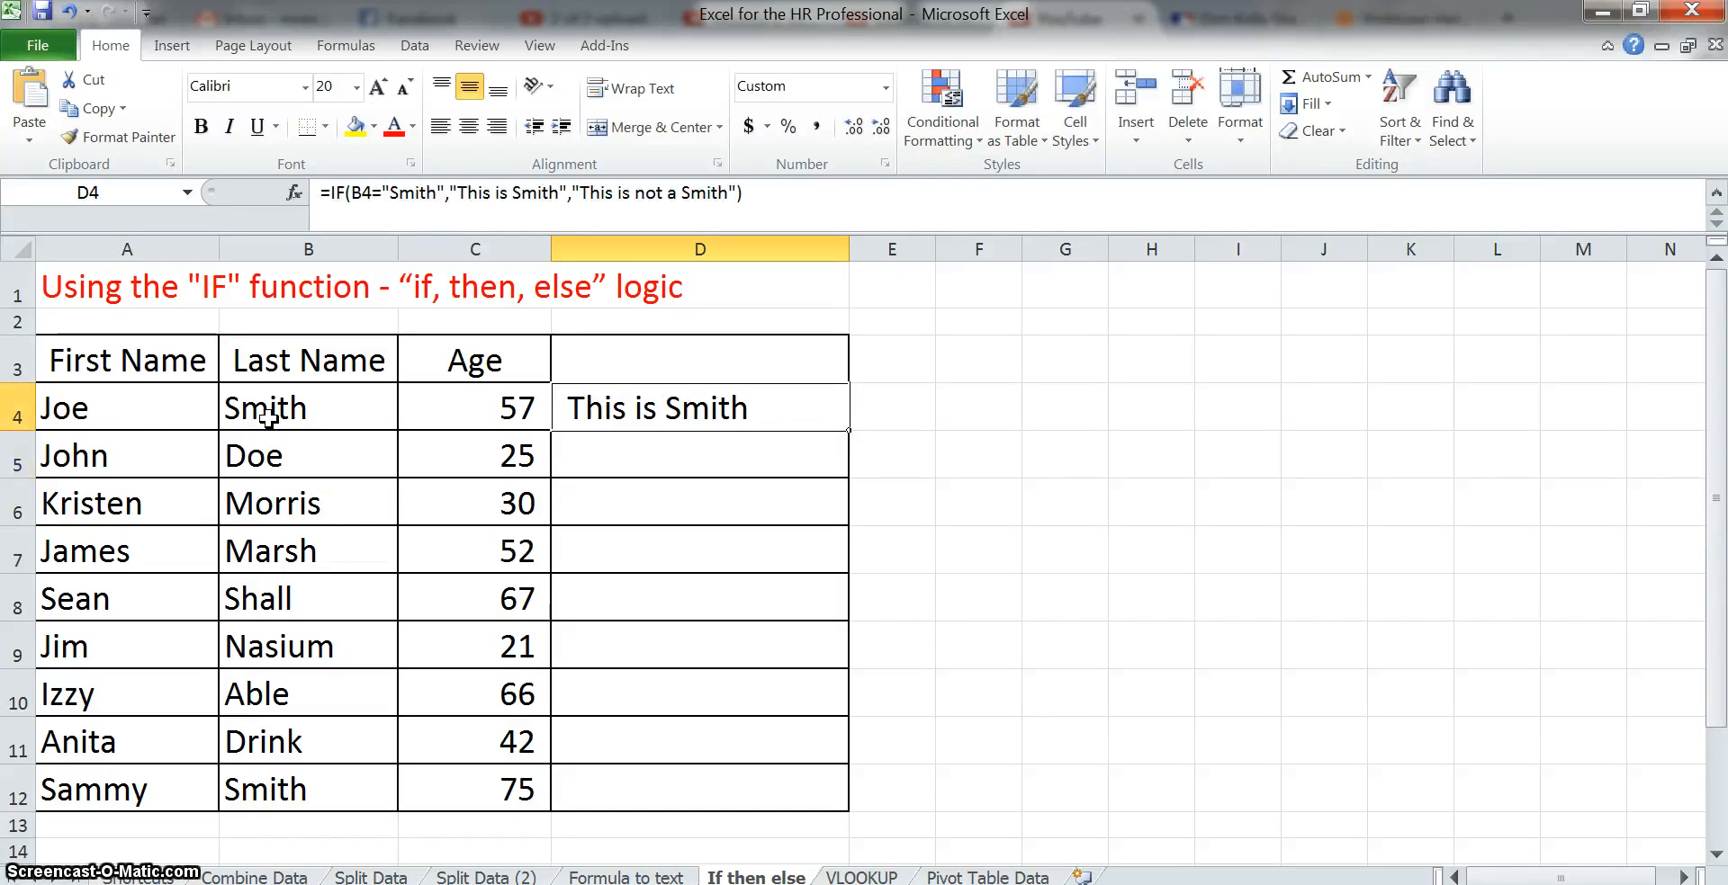
key("Left")
key("Left")
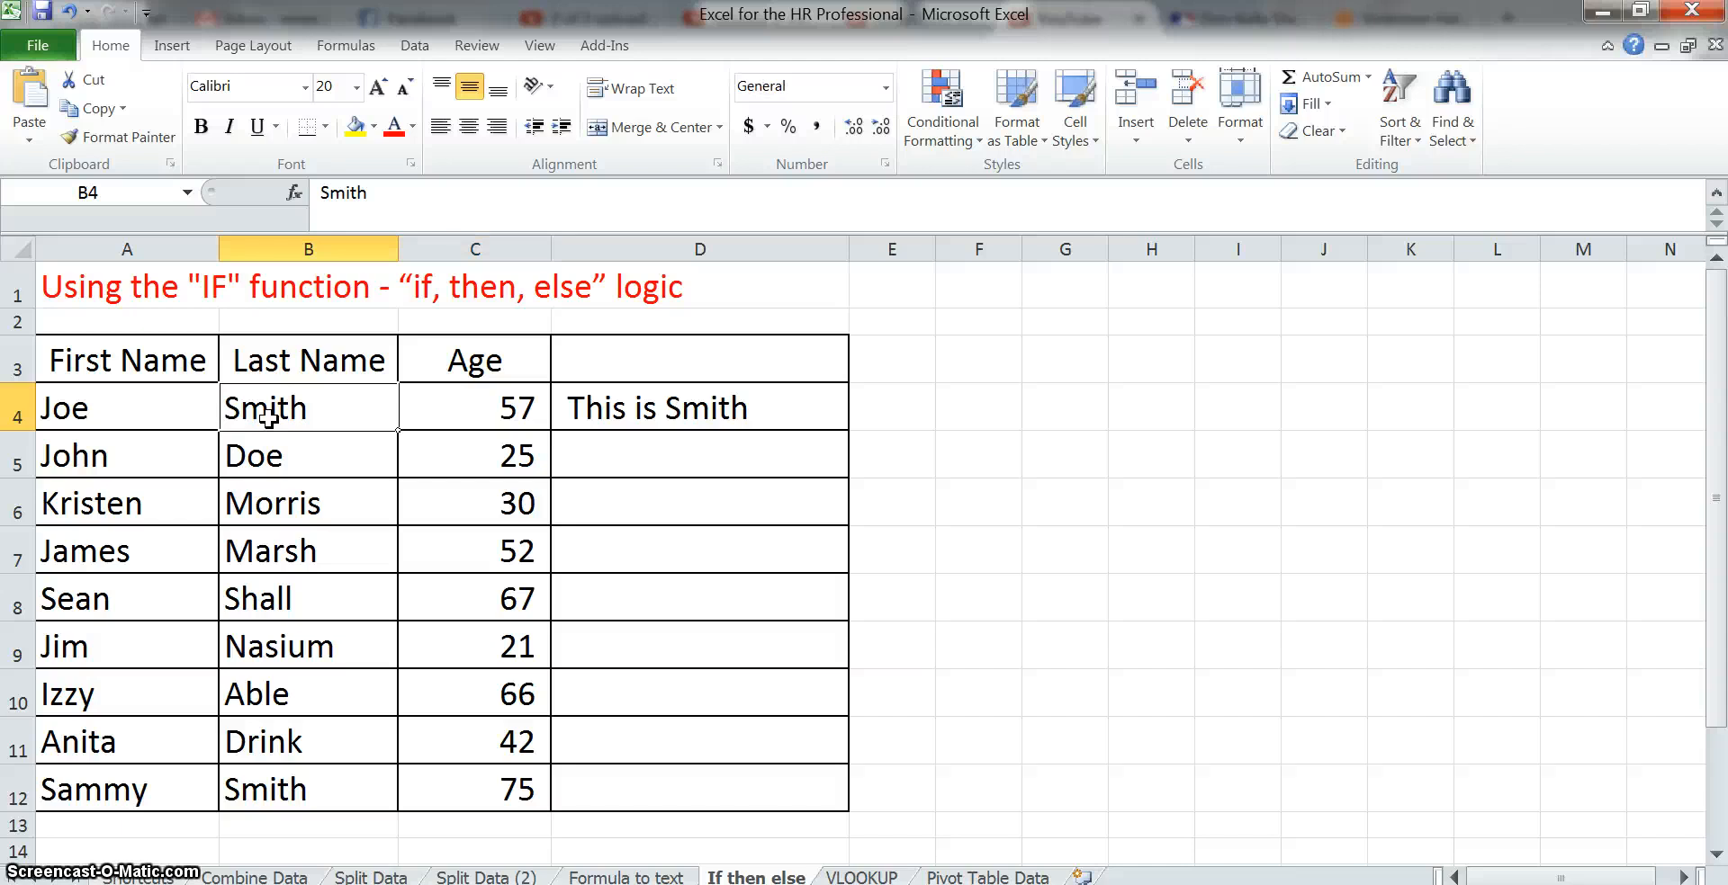
key("Right")
key("Right")
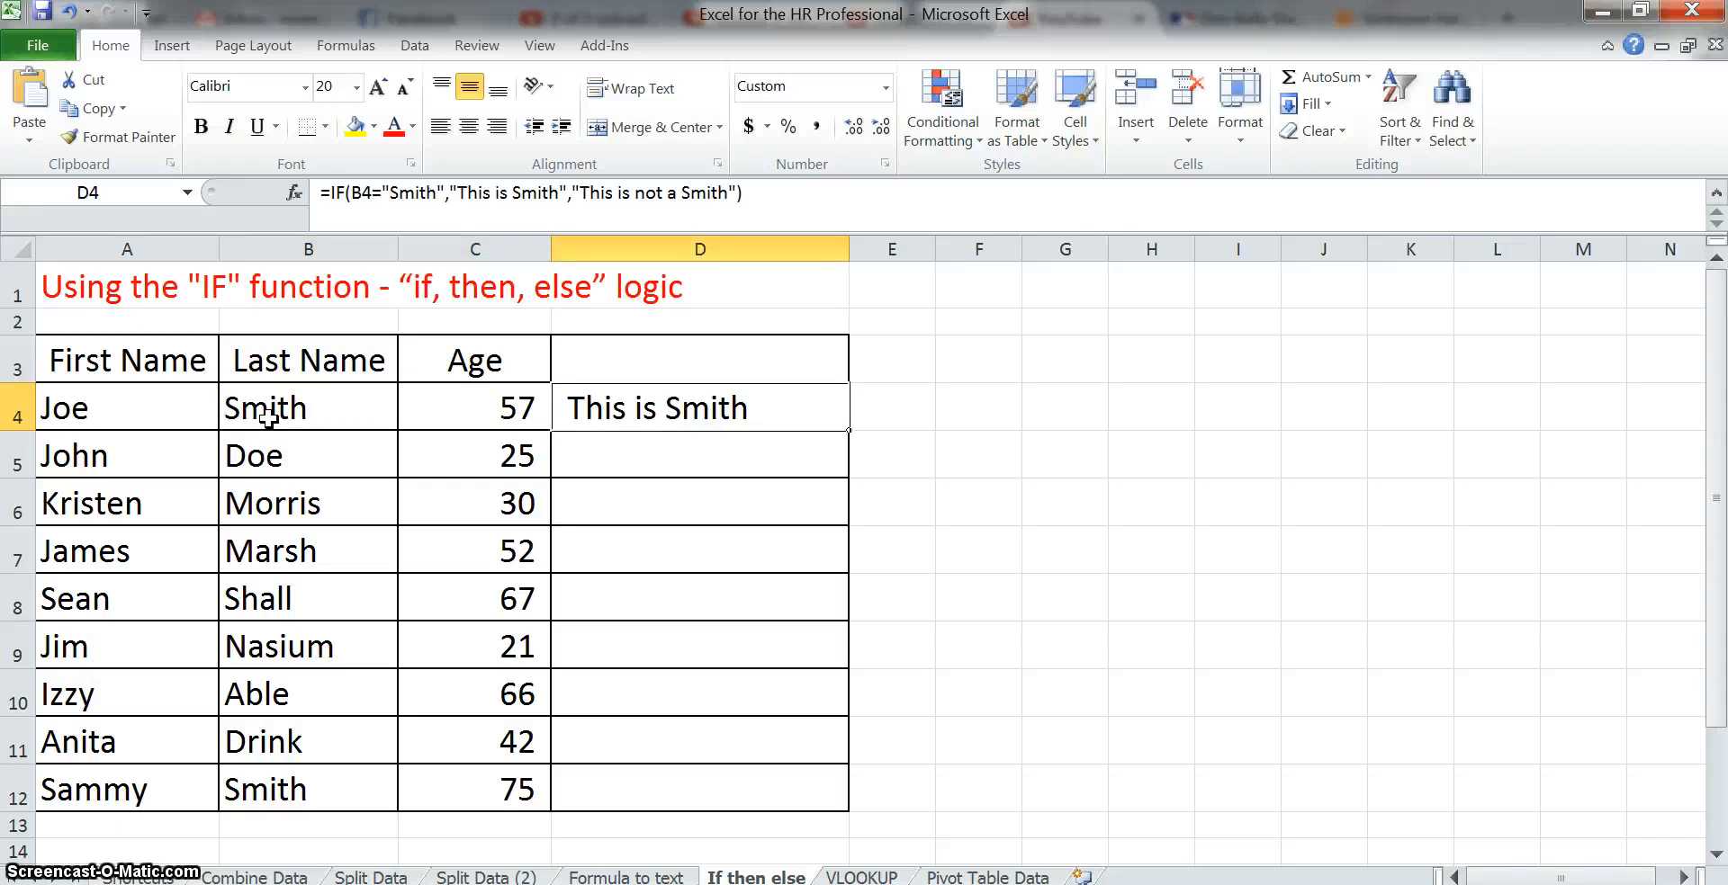
key("ctrl+c")
key("Down")
key("shift+Down")
key("shift+Down")
key("shift+Down")
key("shift+Down")
key("shift+Down")
key("shift+Down")
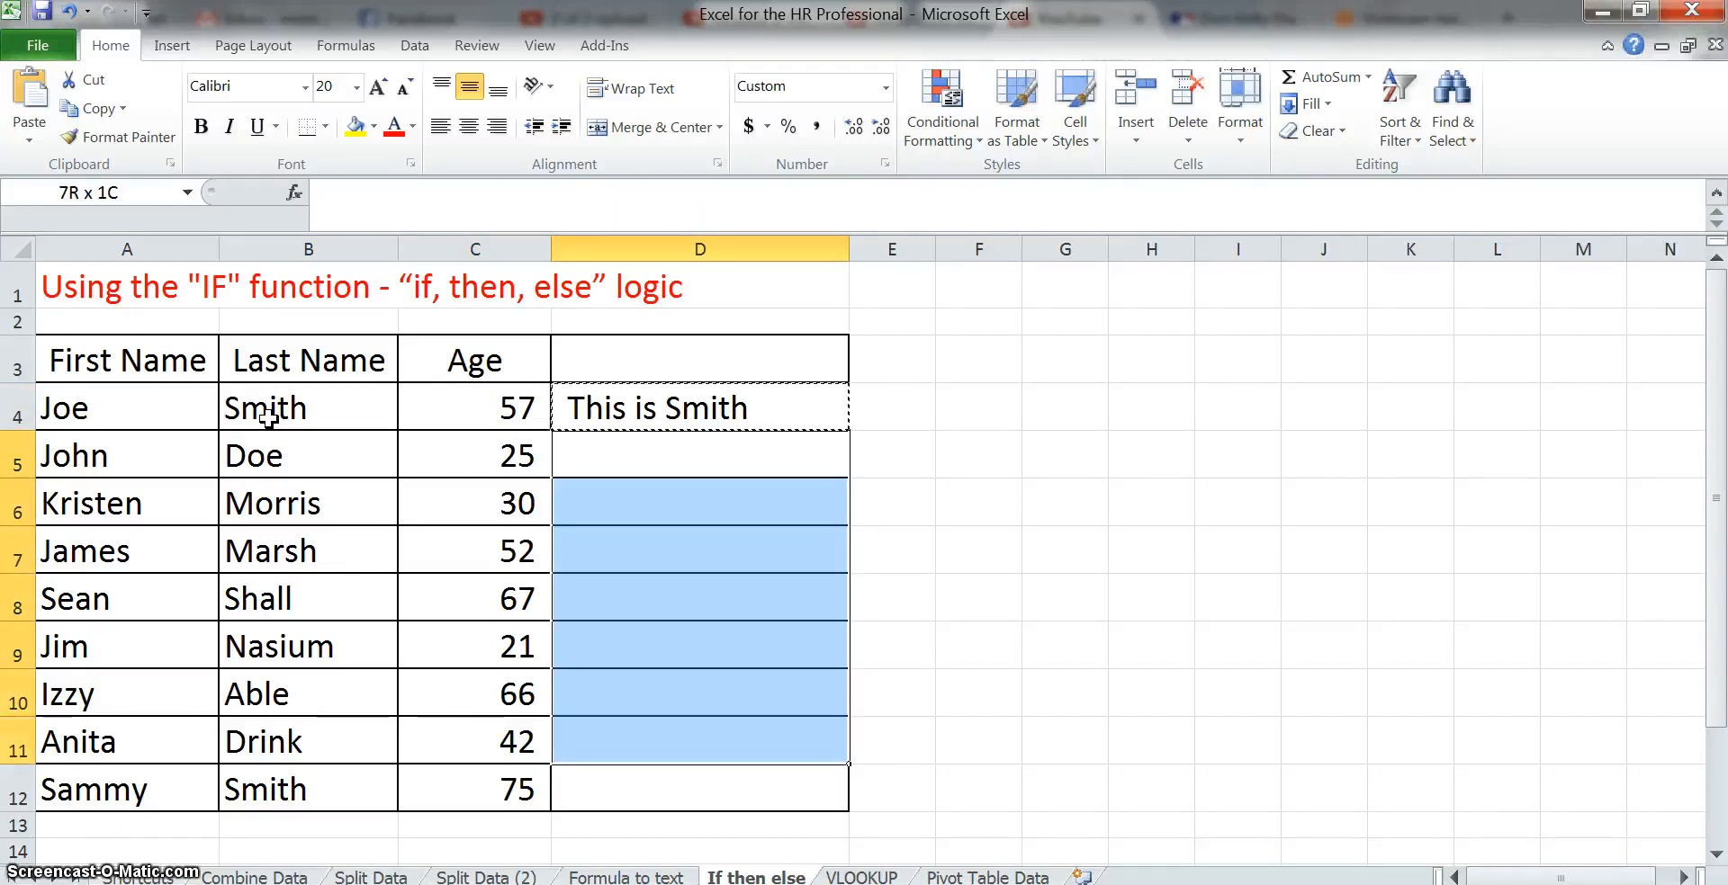
key("shift+Down")
key("Return")
key("Up")
key("Down")
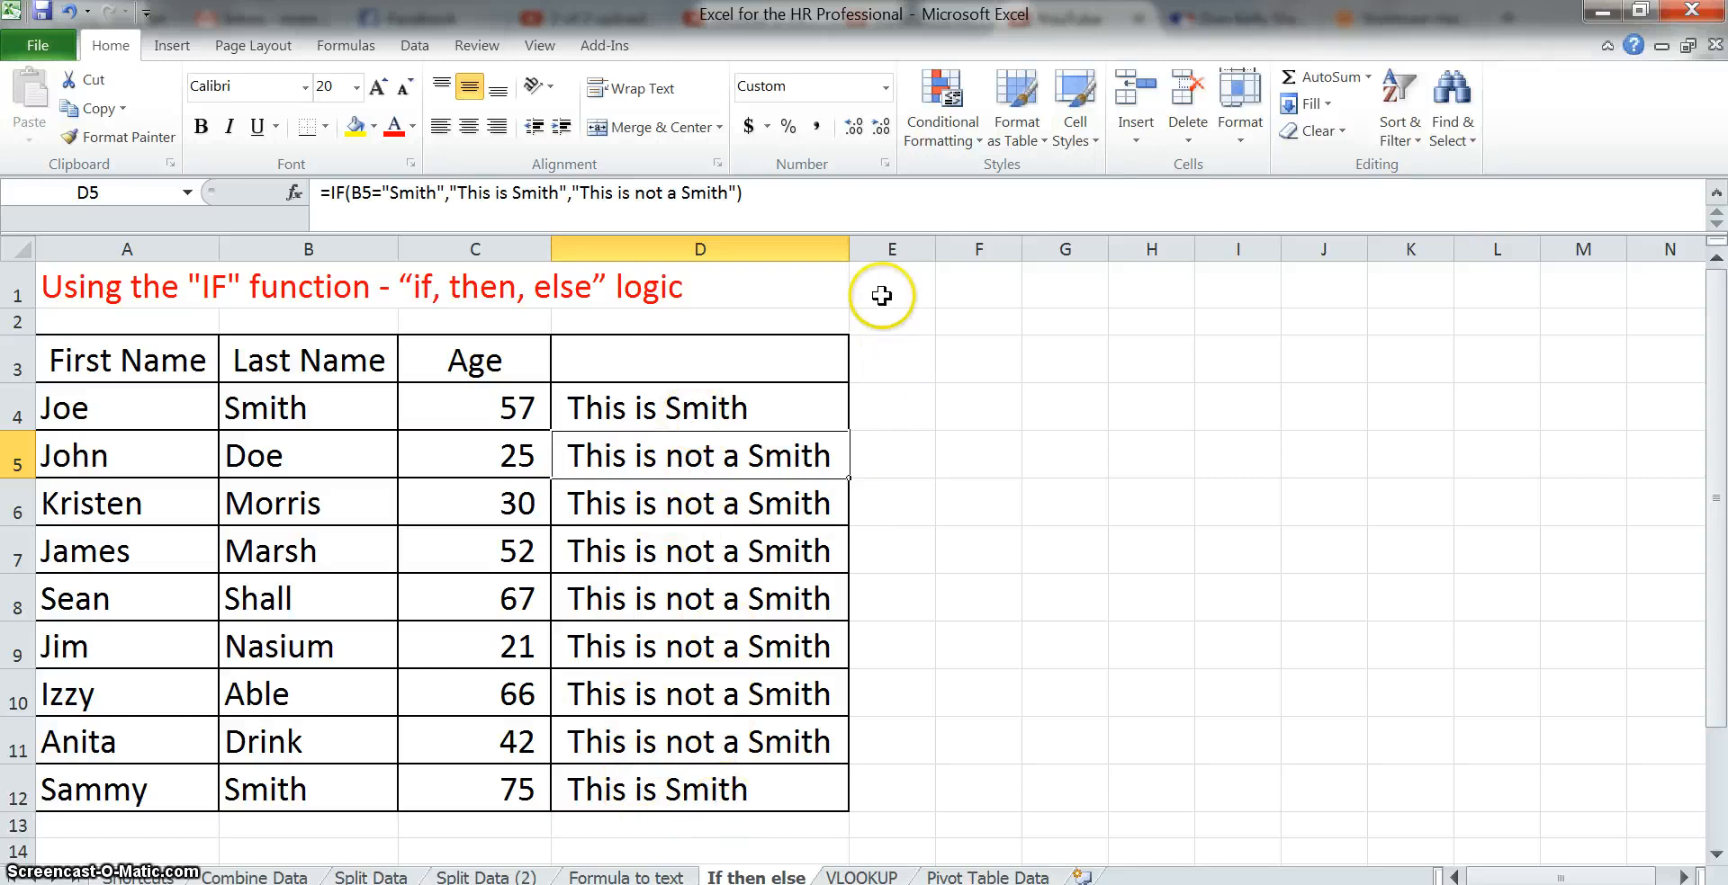
- Widen column E, and change D4's IF formula to return empty text ("") when the test is false
left_click_drag(937, 249, 1053, 249)
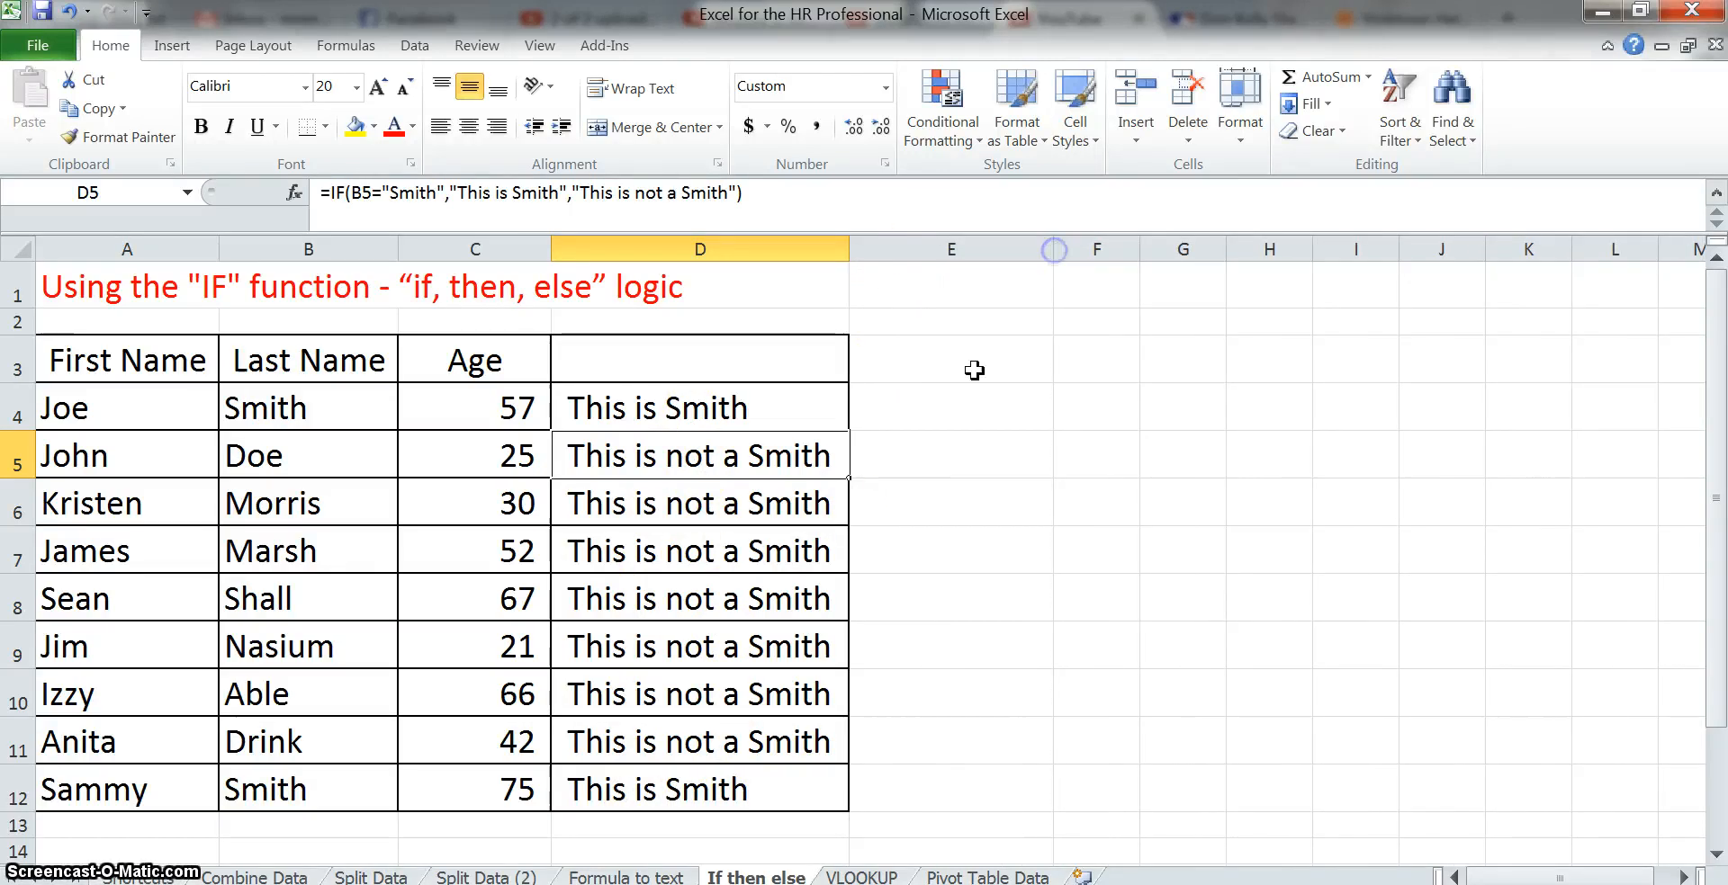
left_click(707, 412)
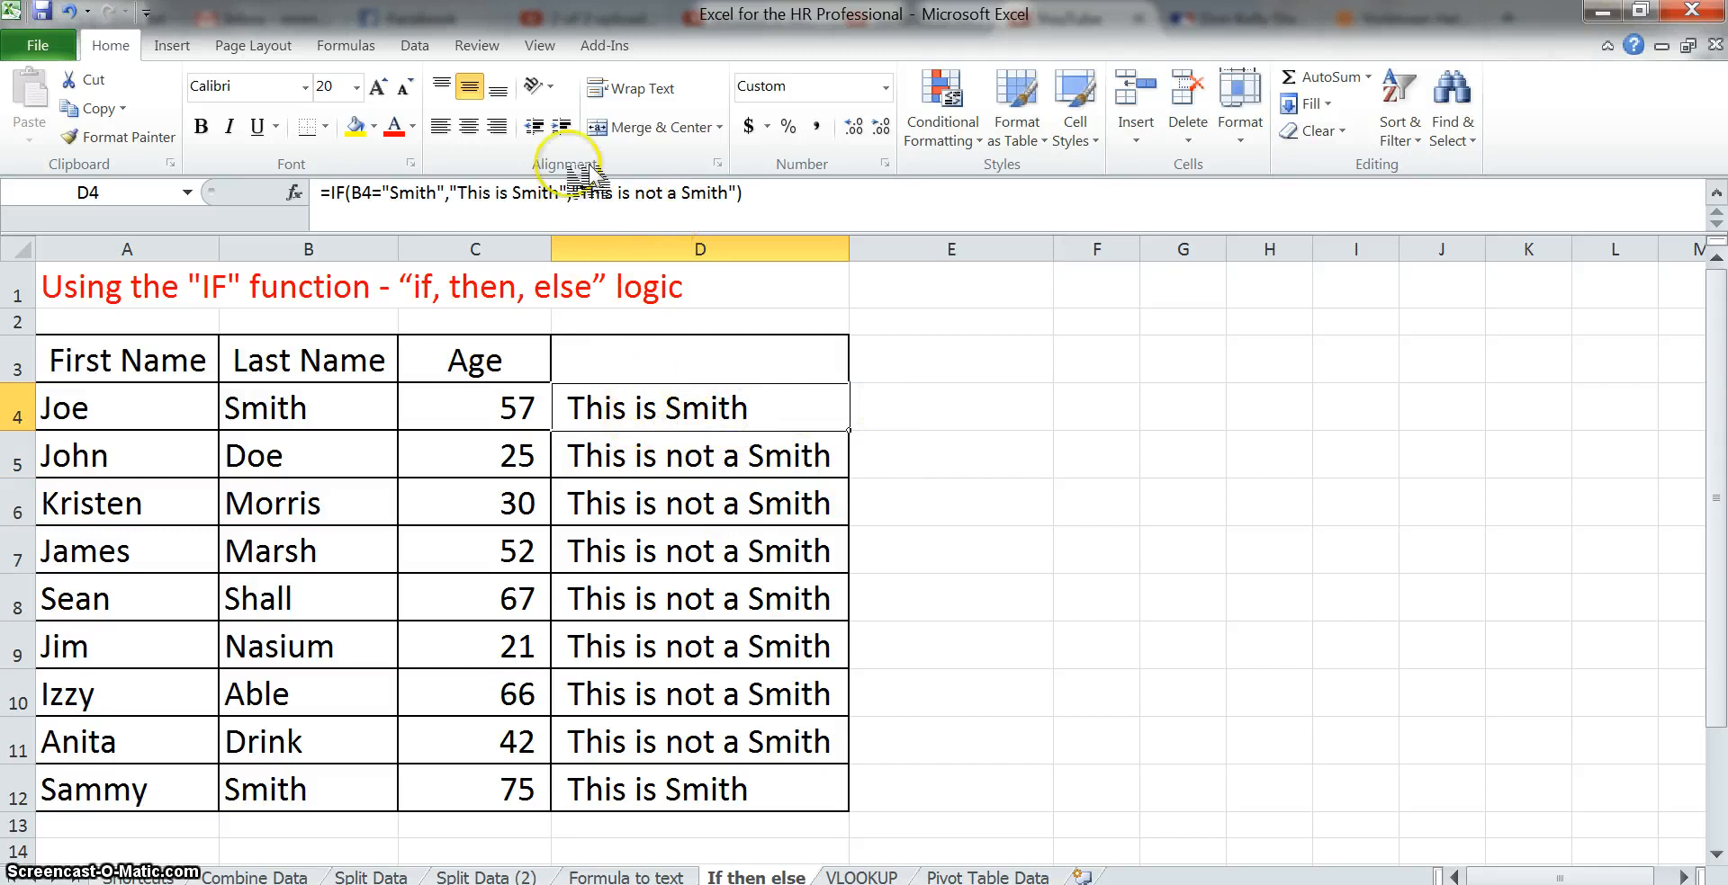
left_click_drag(580, 192, 739, 192)
key("Delete")
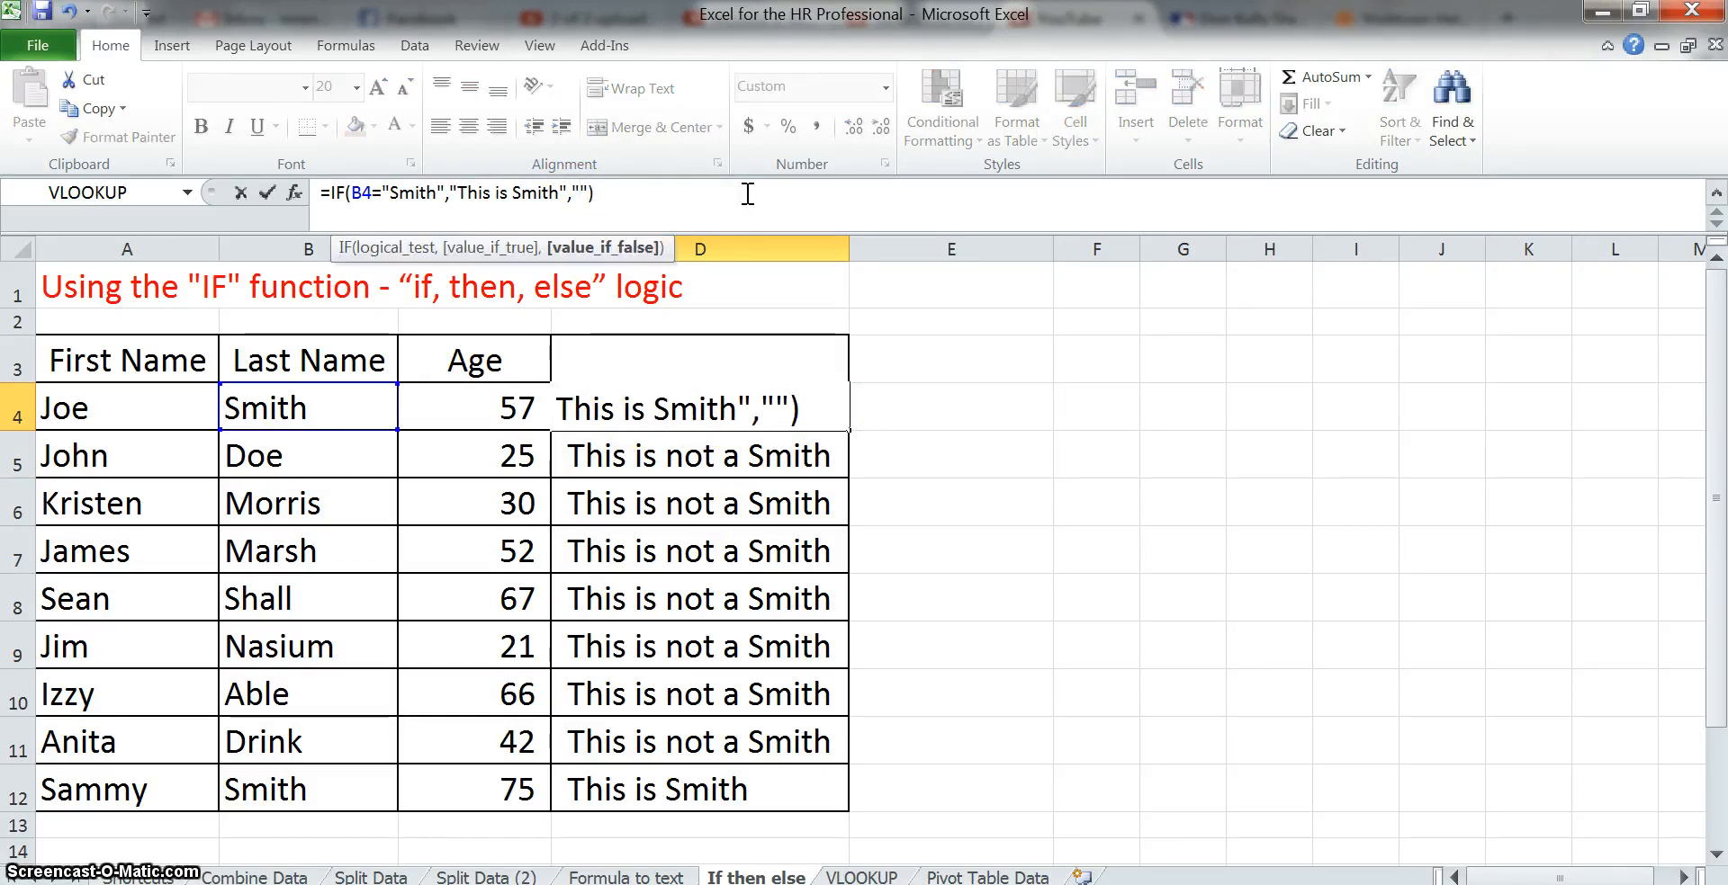
key("Return")
- Copy the revised IF formula from D4 into D5
key("Up")
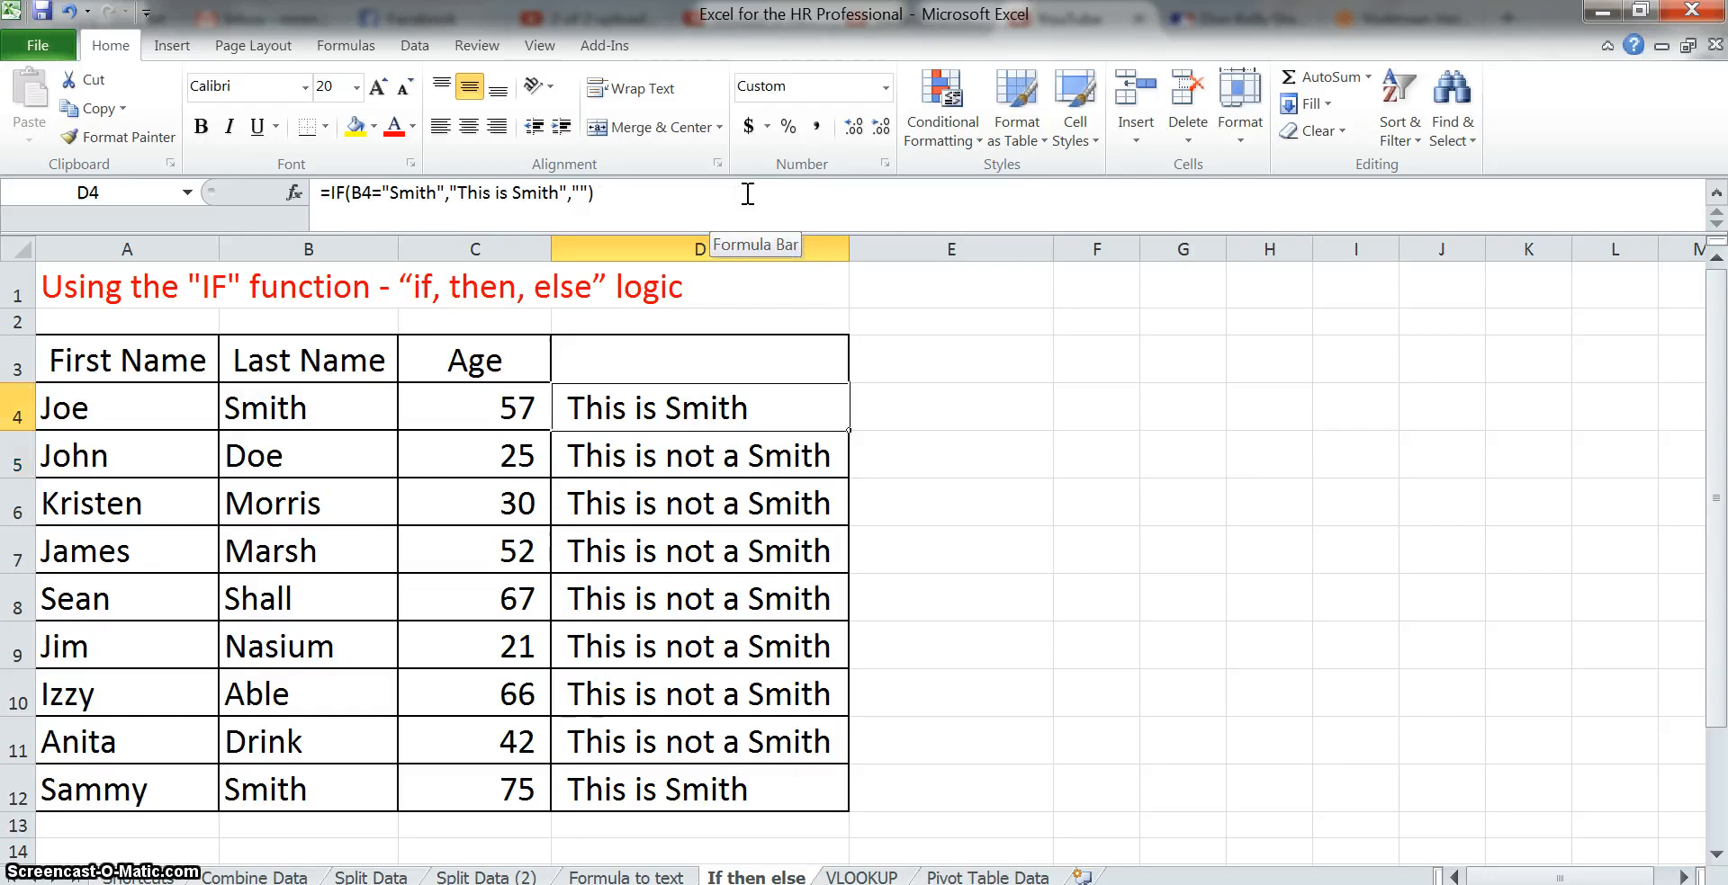
key("ctrl+c")
key("Down")
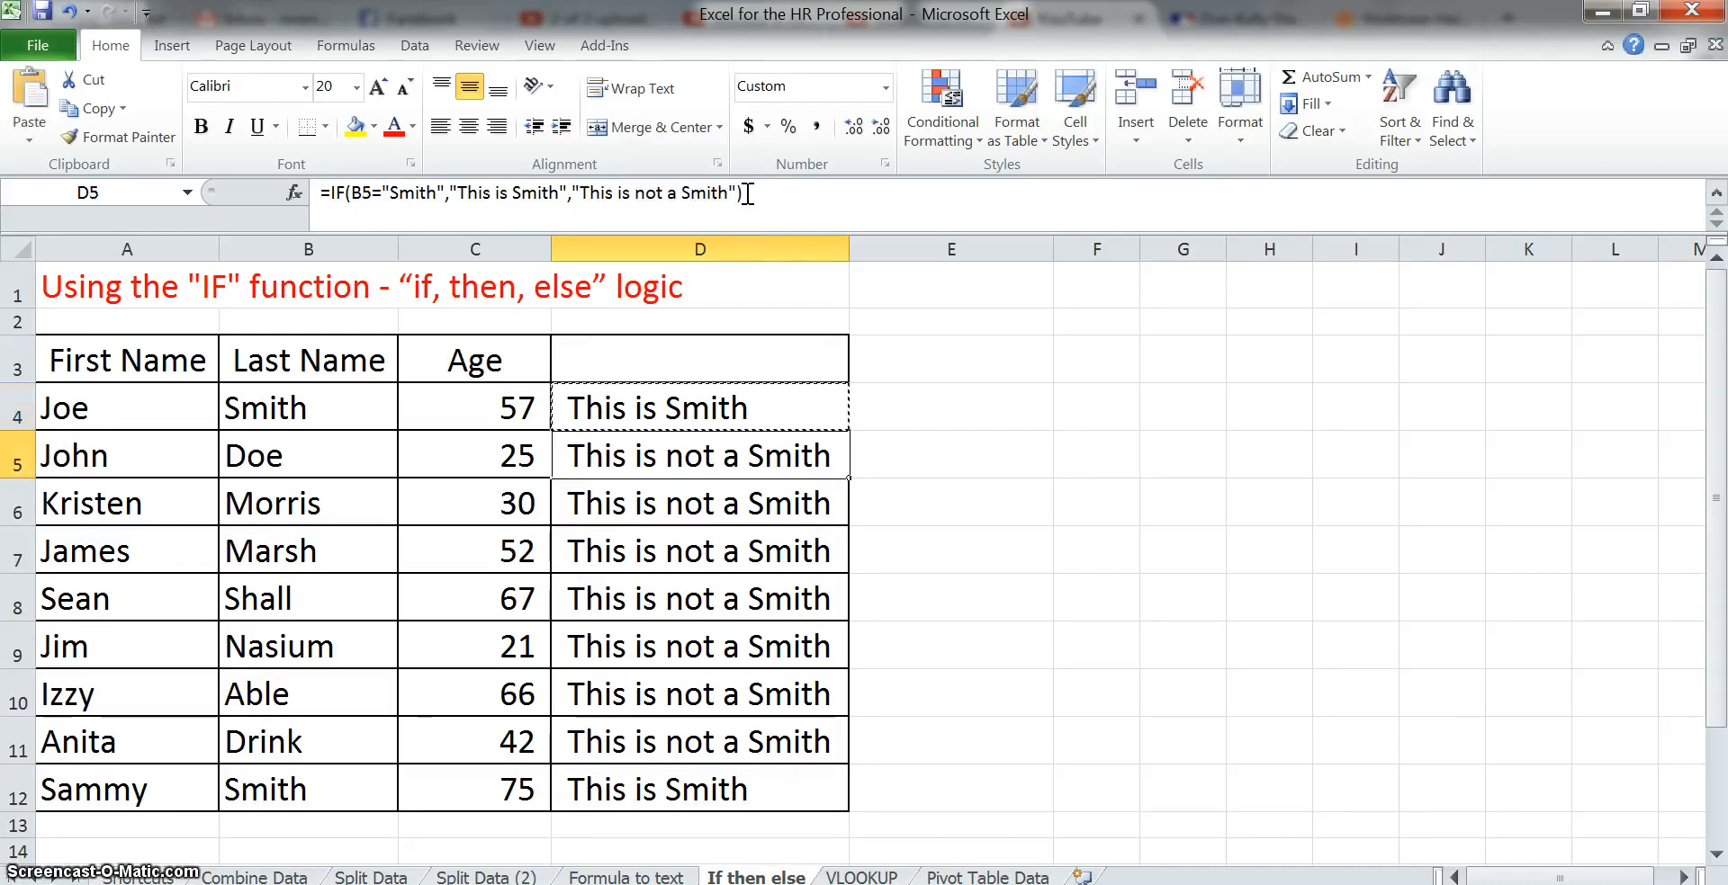
key("ctrl+v")
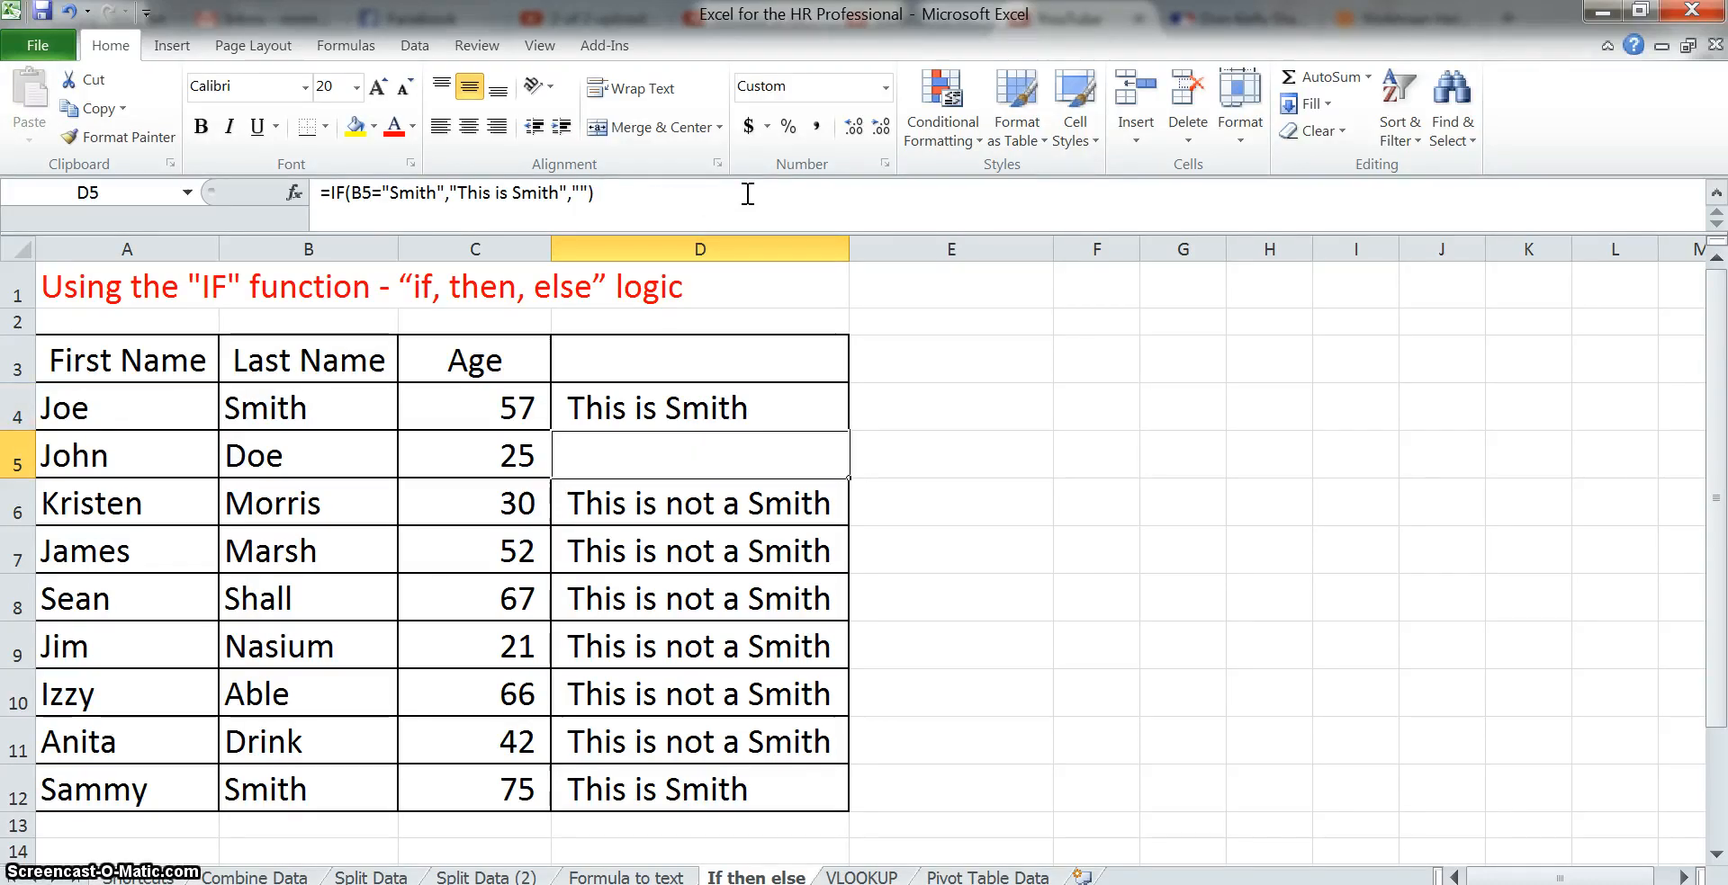
- Copy the formula in D5 down to cells D6:D12, replacing the old IF formulas there
key("Down")
key("Up")
key("Down")
key("shift+Down")
key("shift+Down")
key("shift+Down")
key("shift+Down")
key("shift+Down")
key("shift+Down")
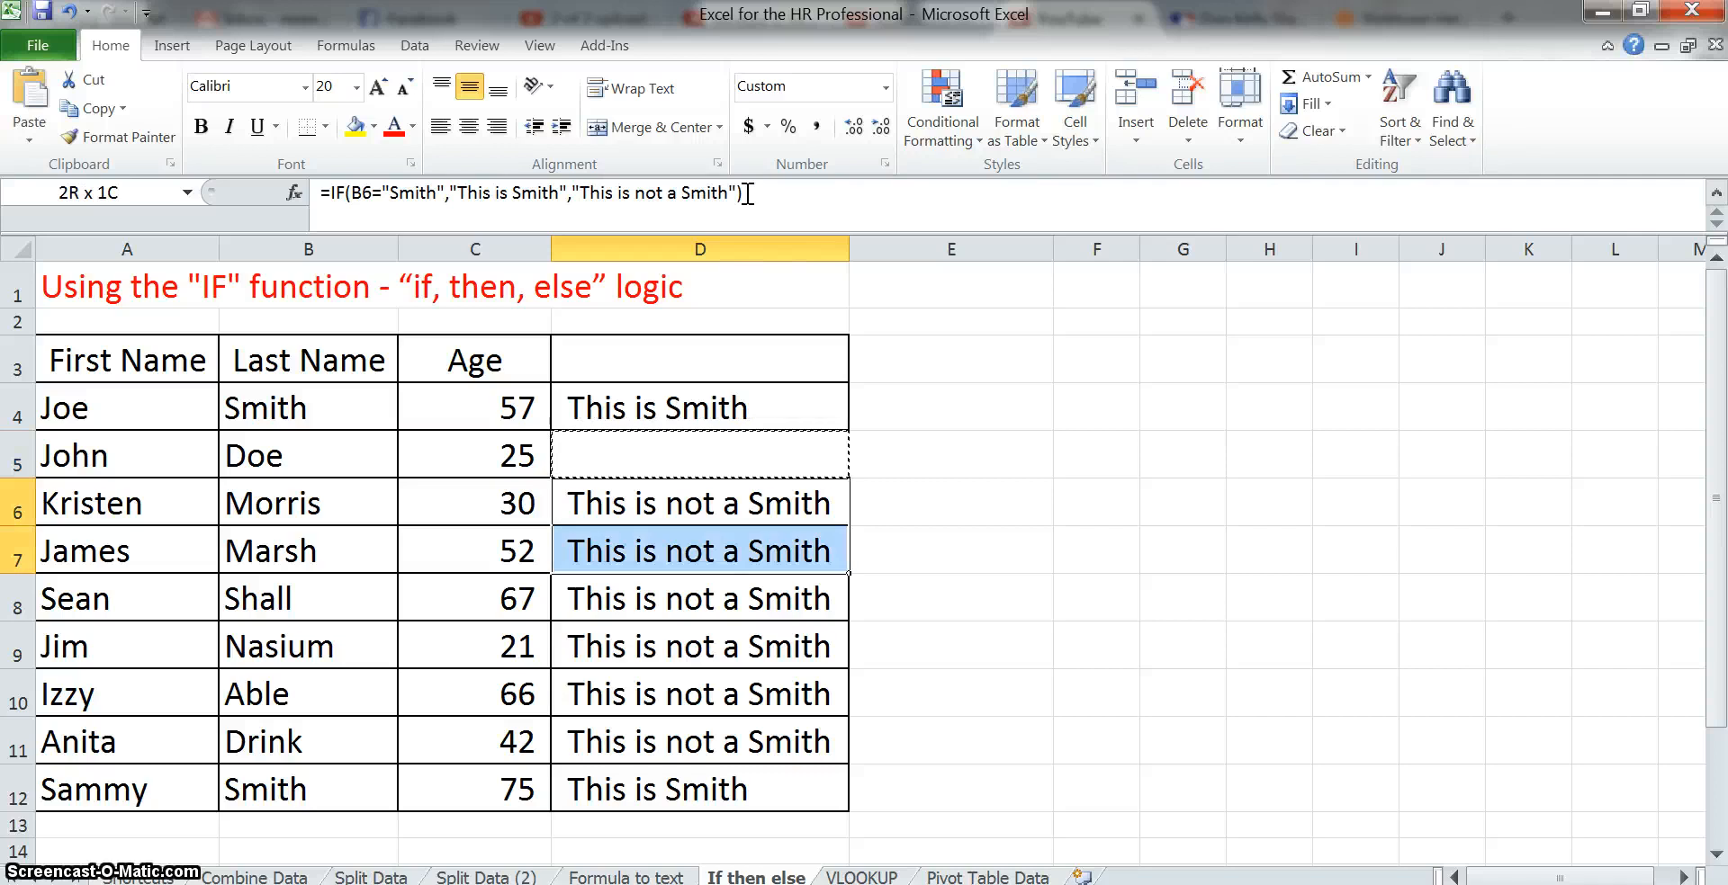
key("ctrl+v")
key("Up")
key("Up")
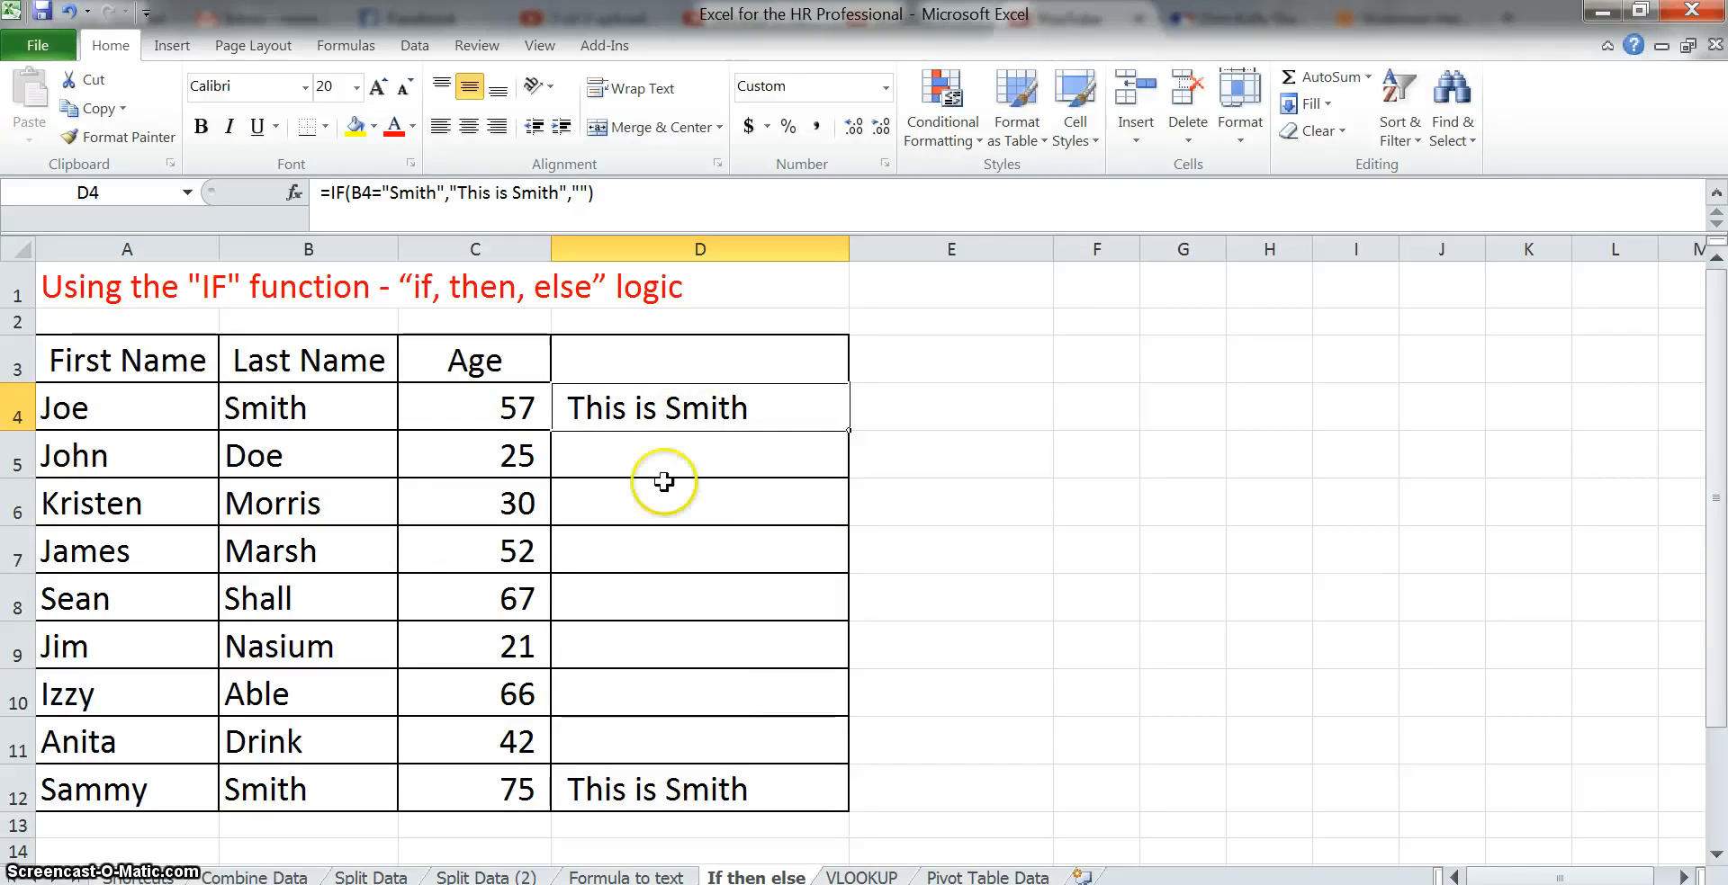
- In E4, enter an IF formula that returns "Over 65" when C4>=65 and empty text ("") otherwise
left_click(927, 402)
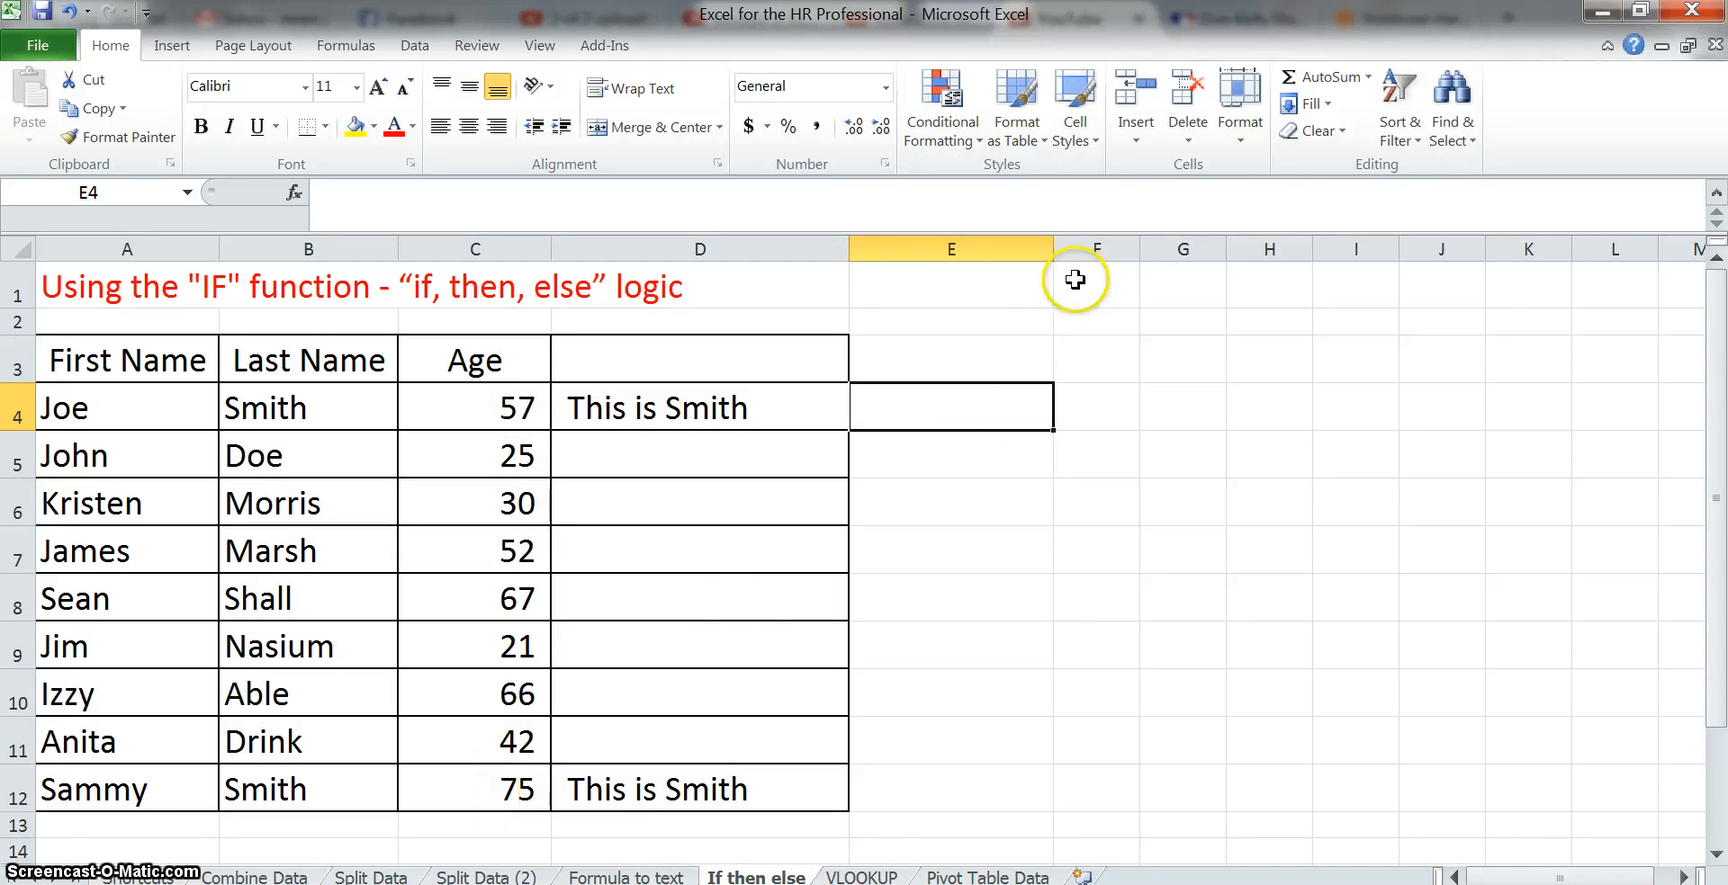
type("=")
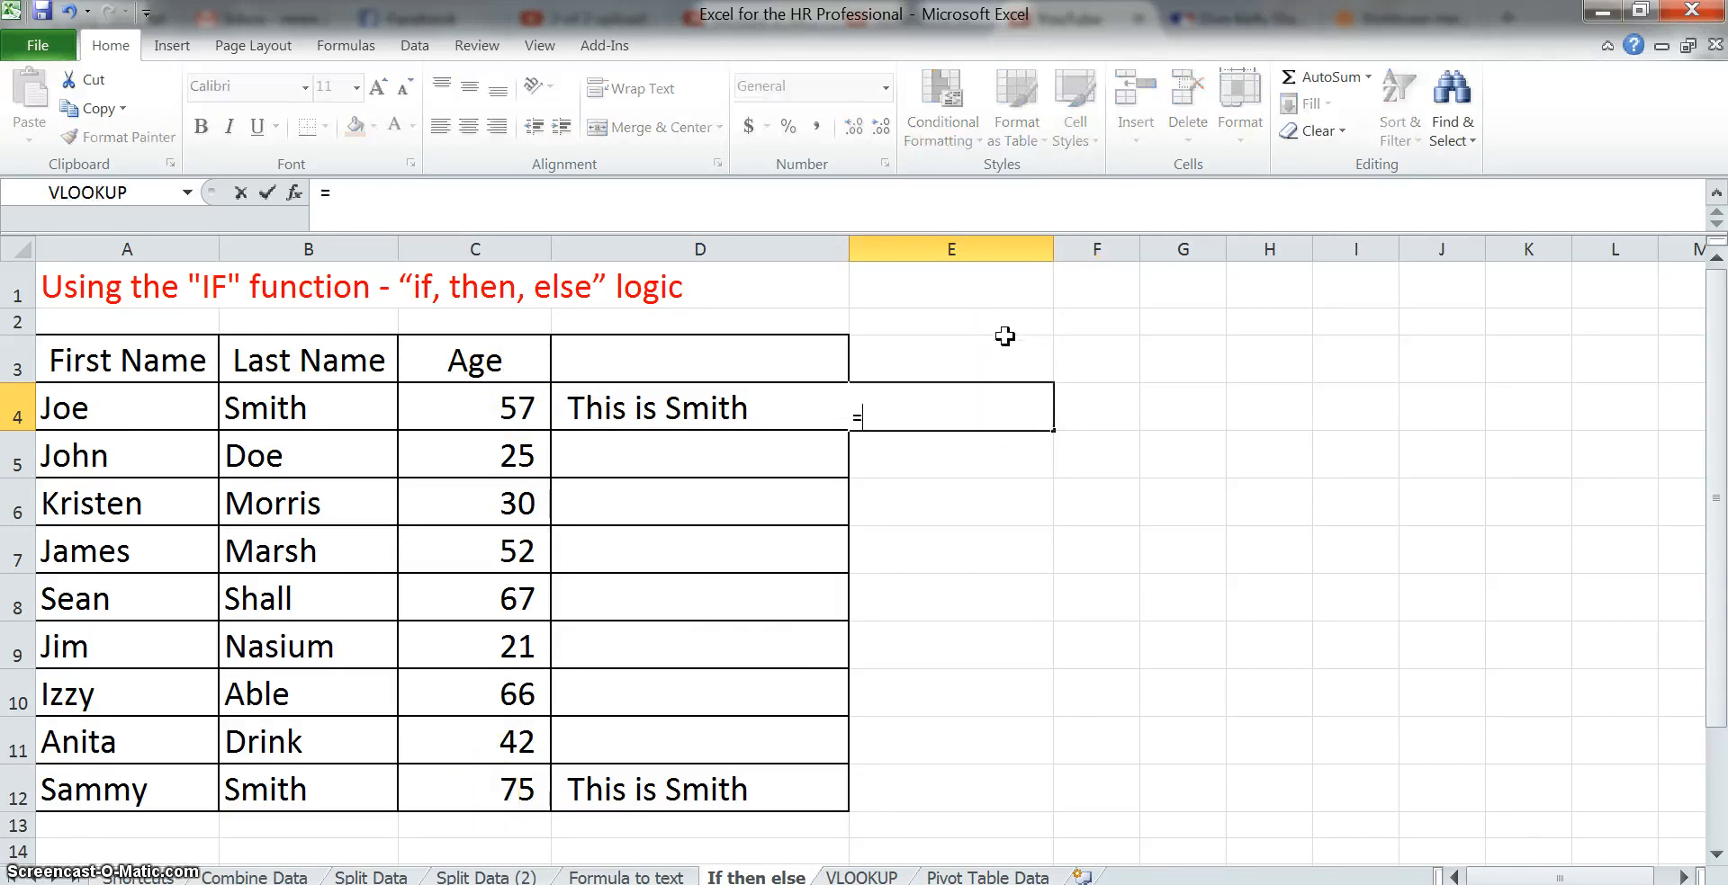
type("if(")
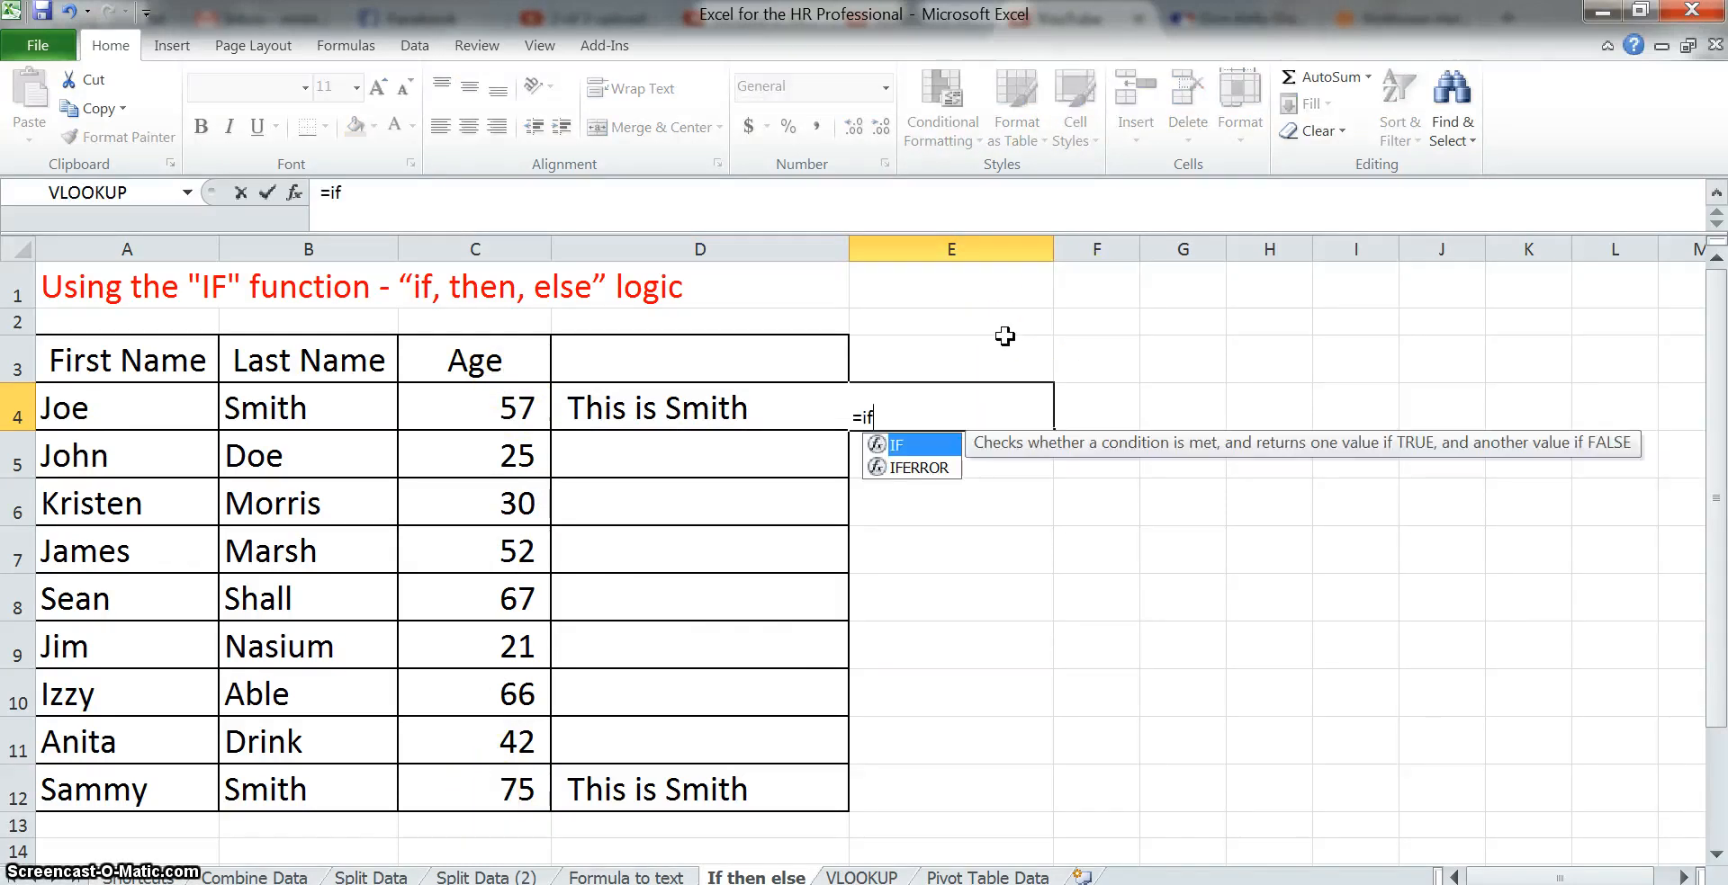
left_click(506, 412)
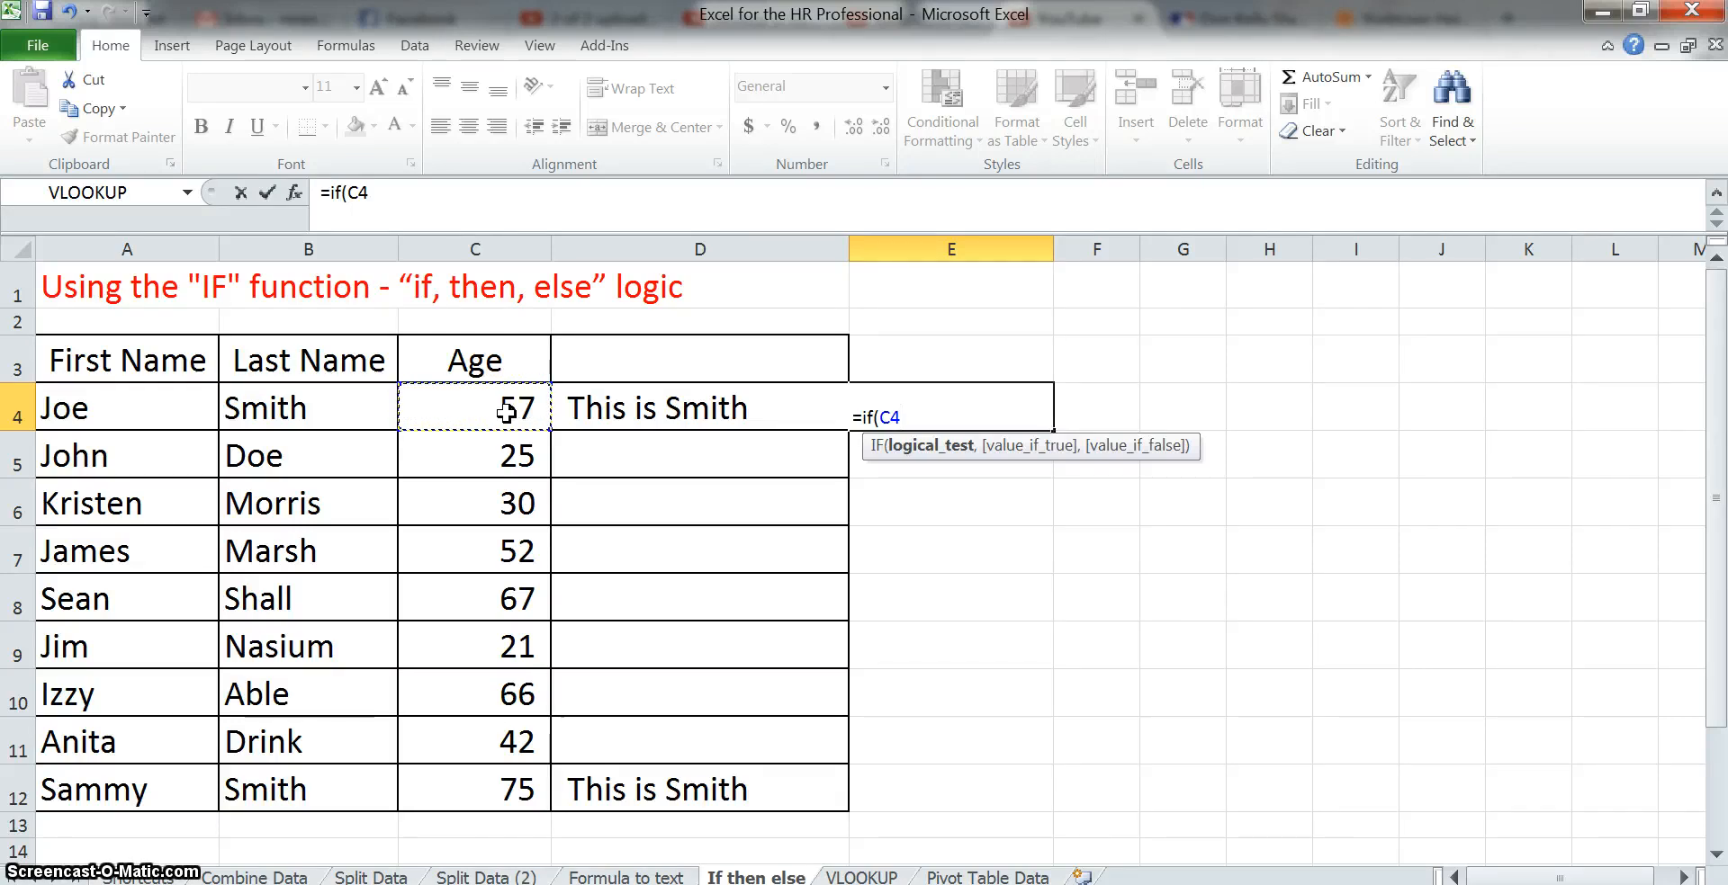
type(">=65")
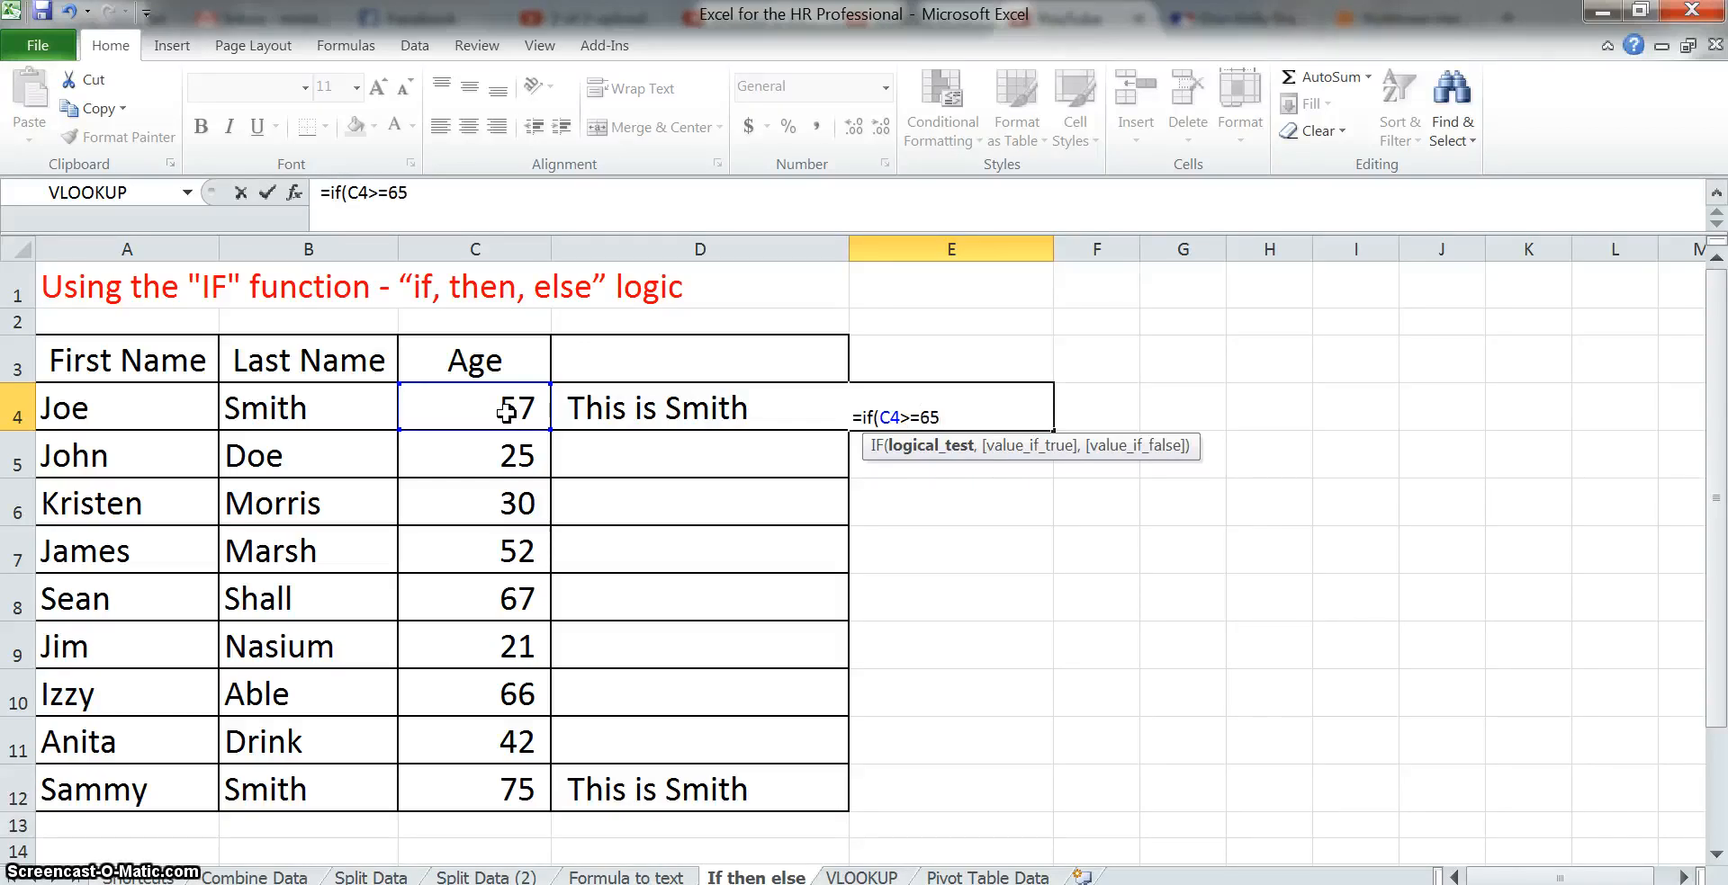
type(",\"Ov")
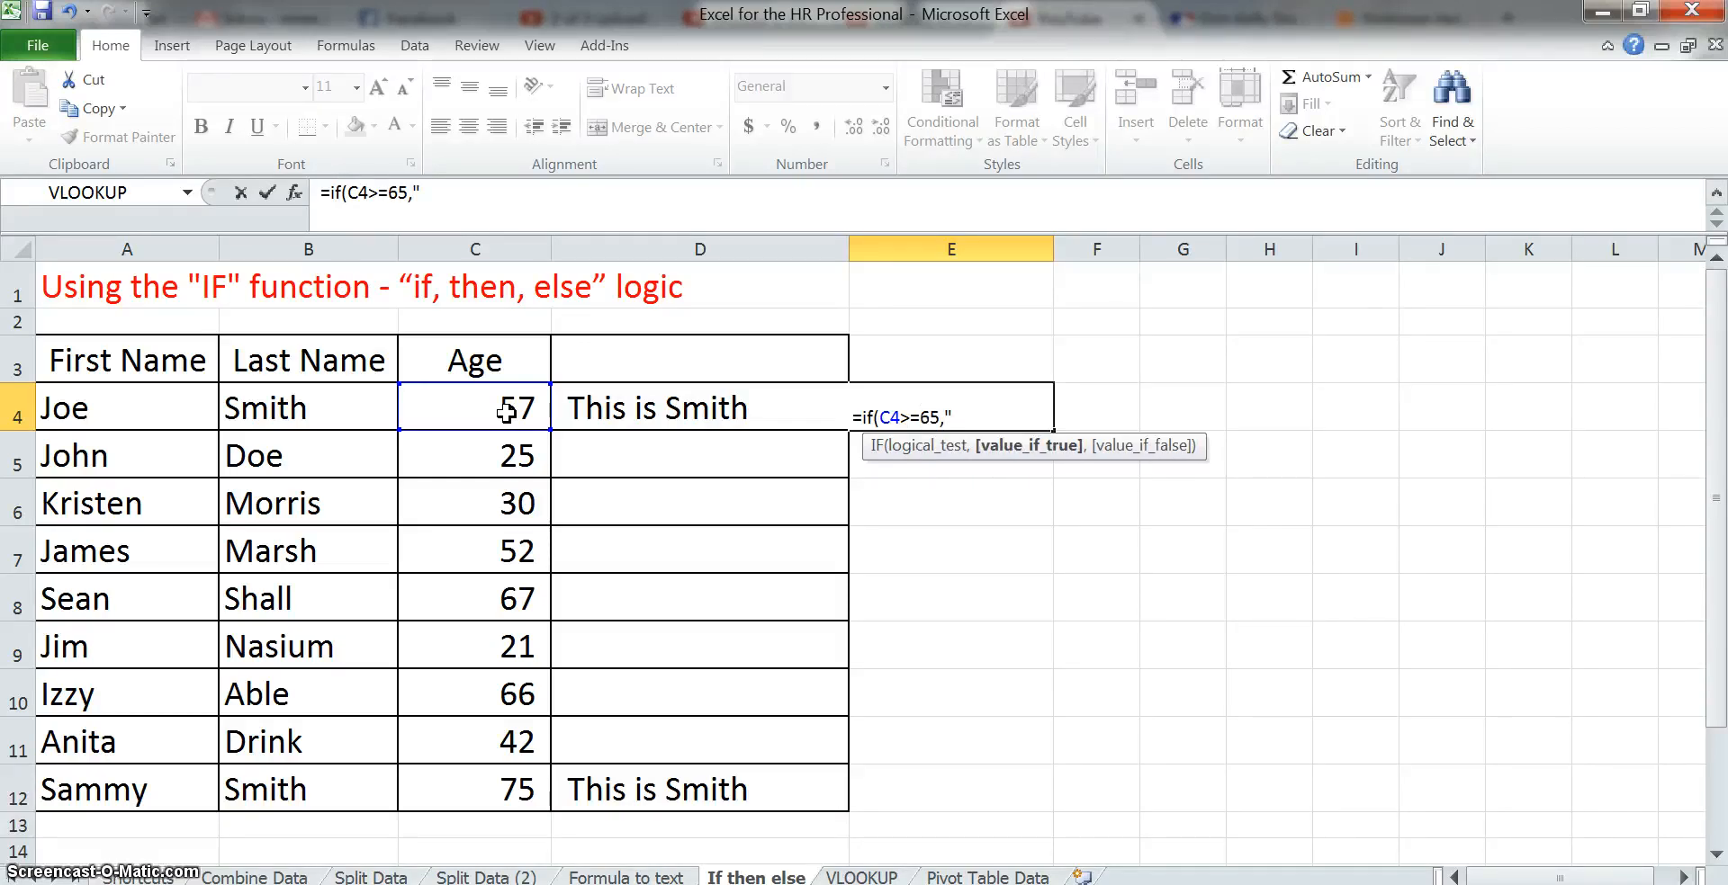
type("er ")
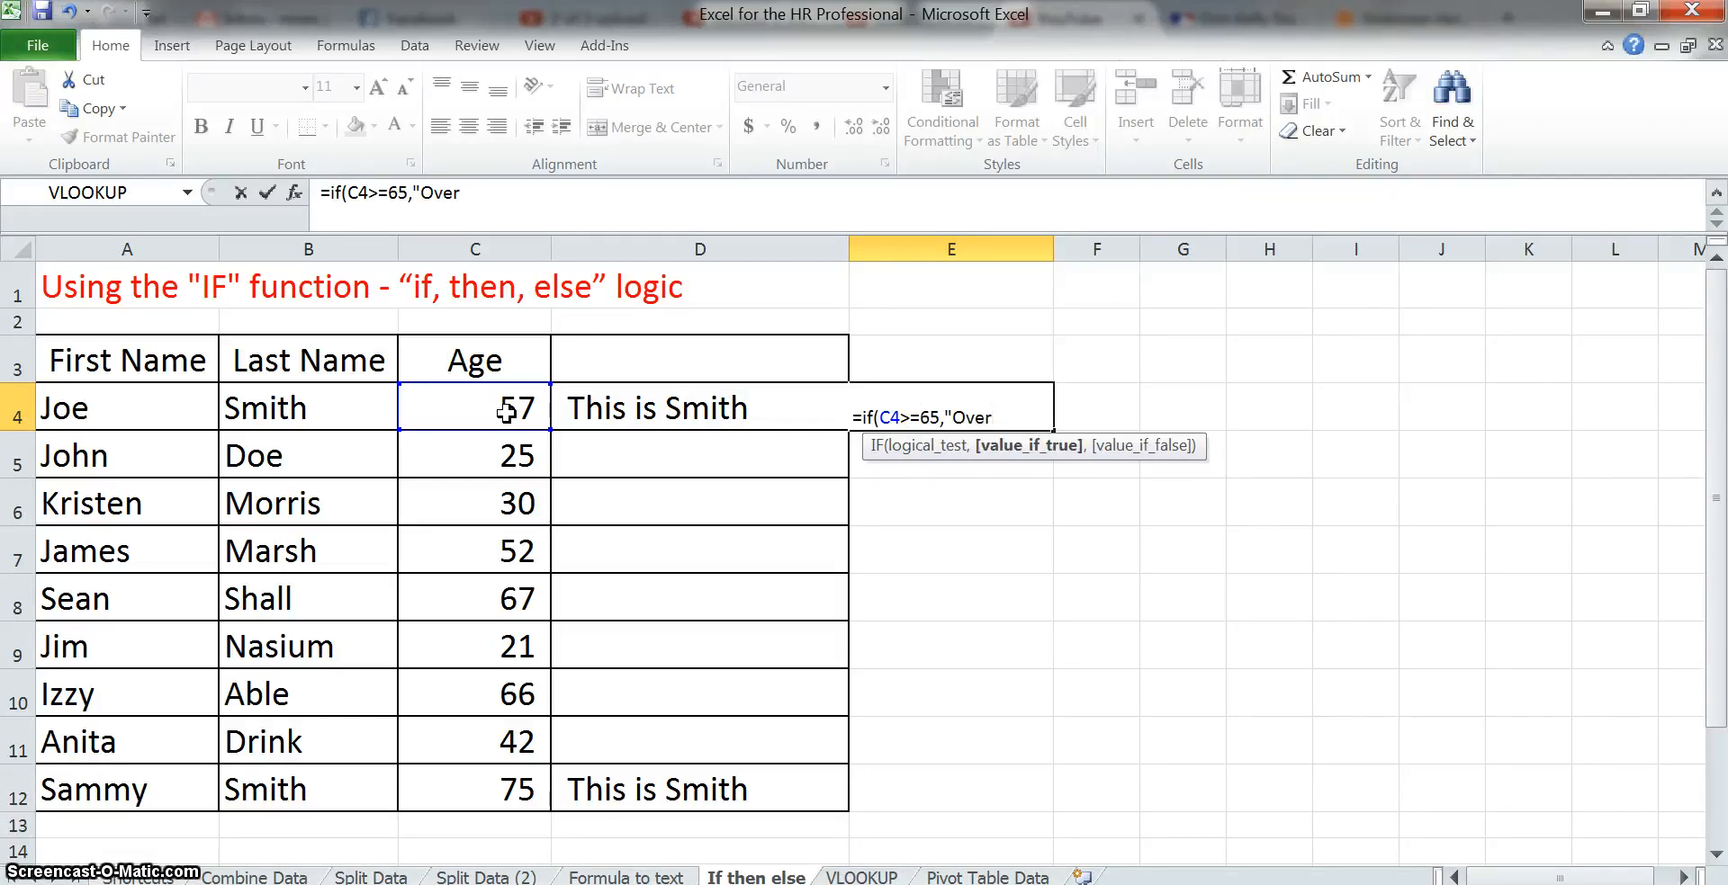
type("65\",")
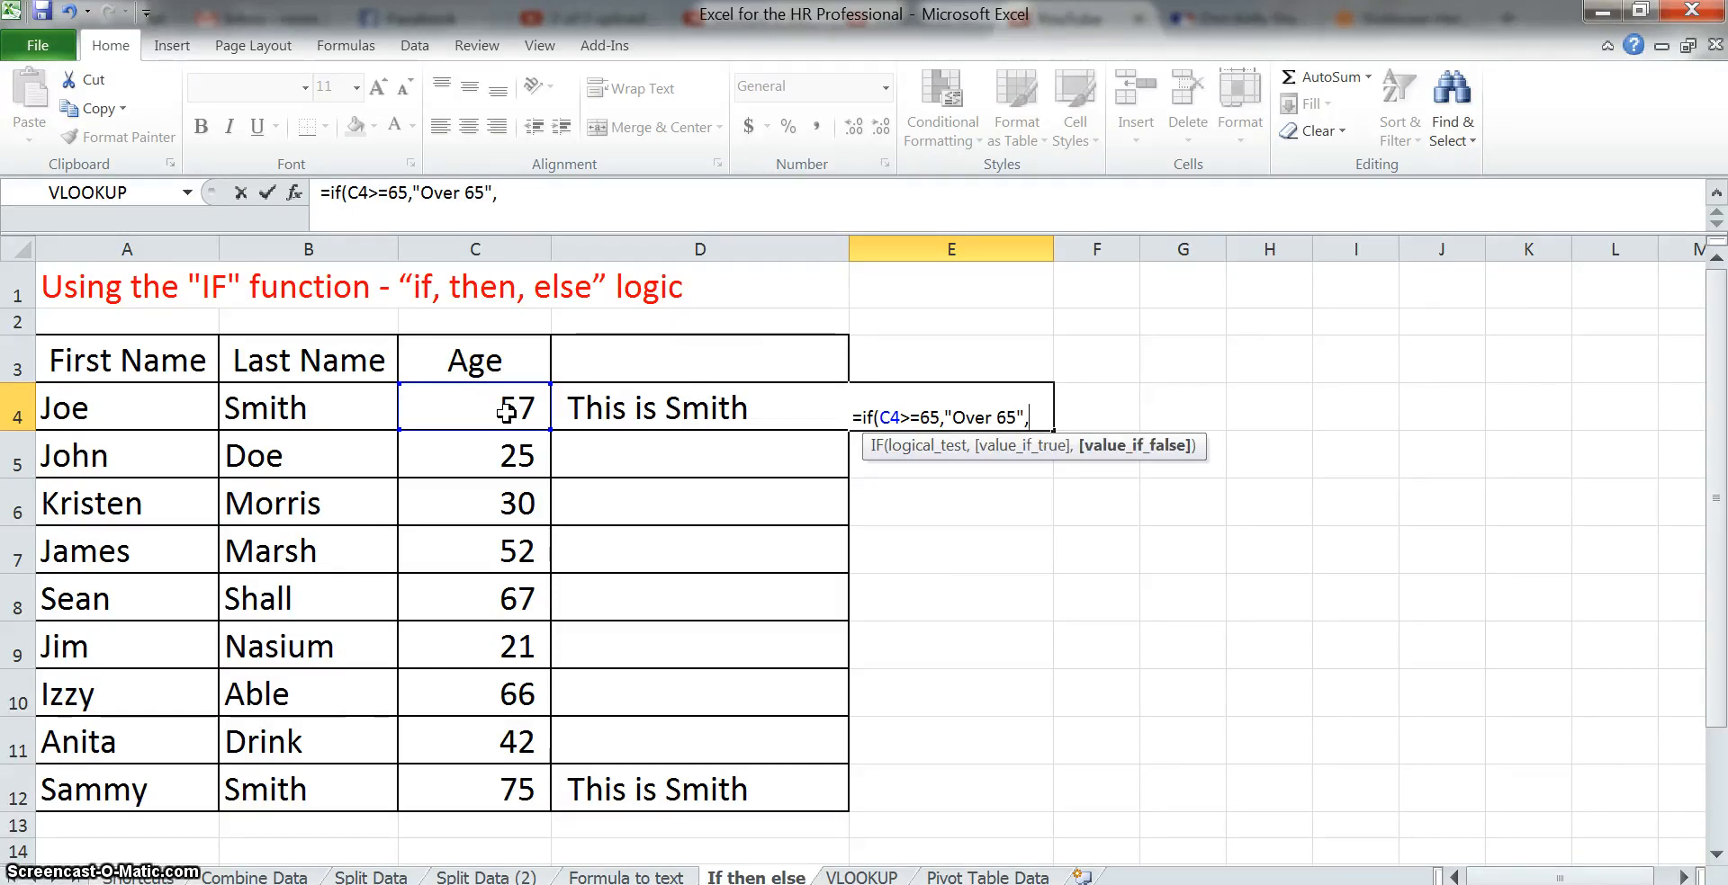
type("\"\"")
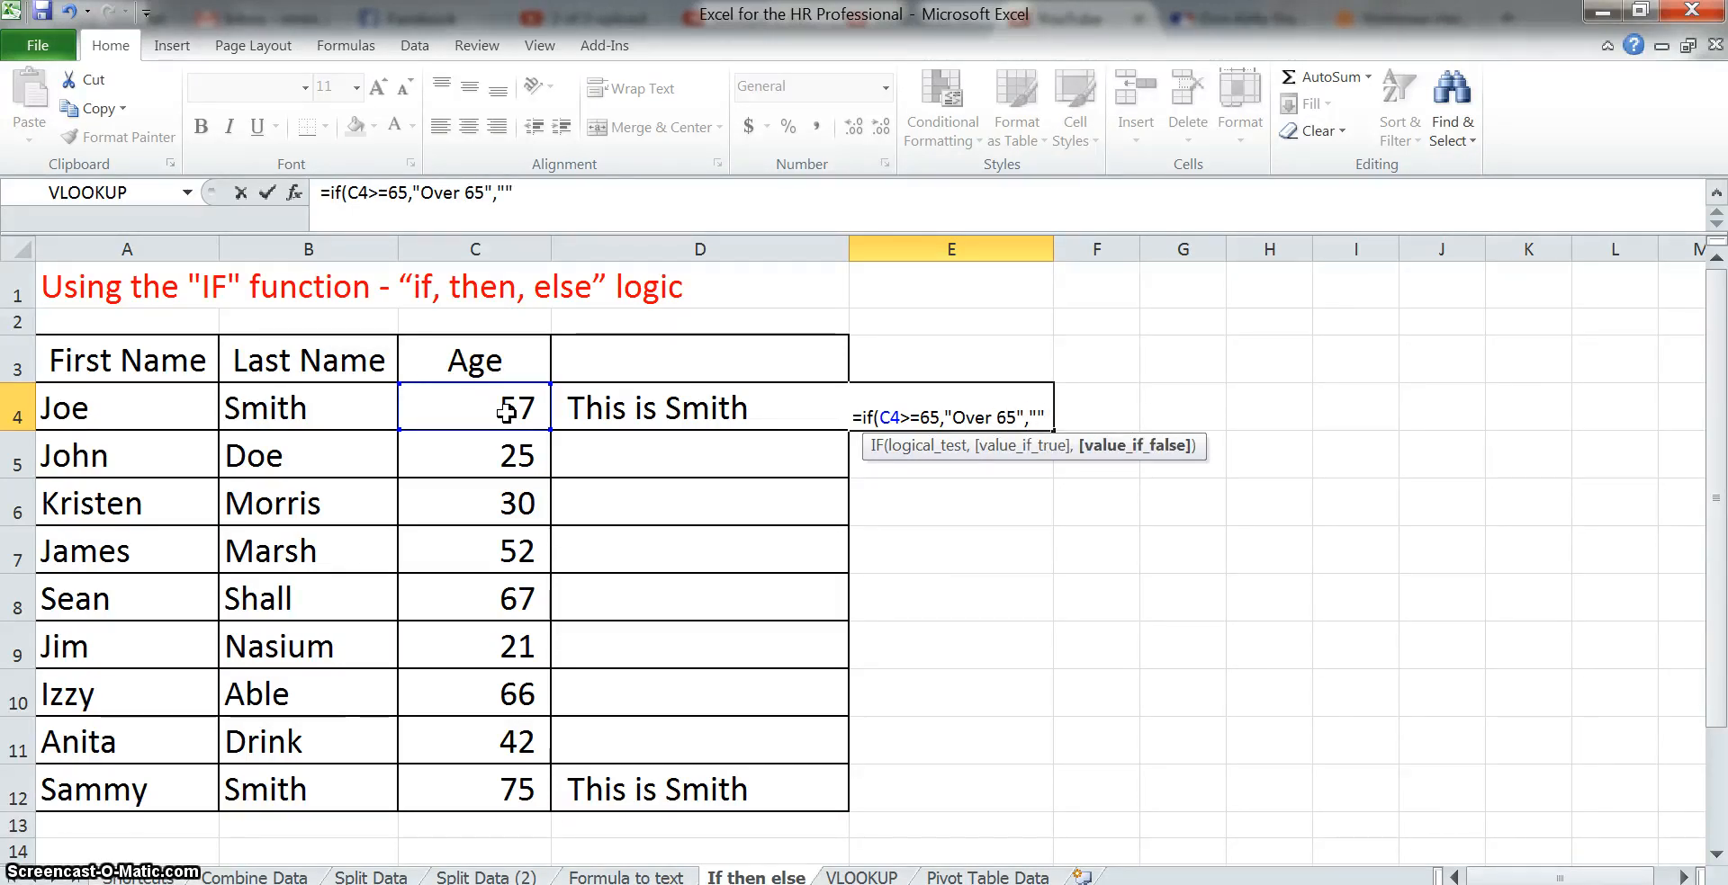
type(")")
key("Return")
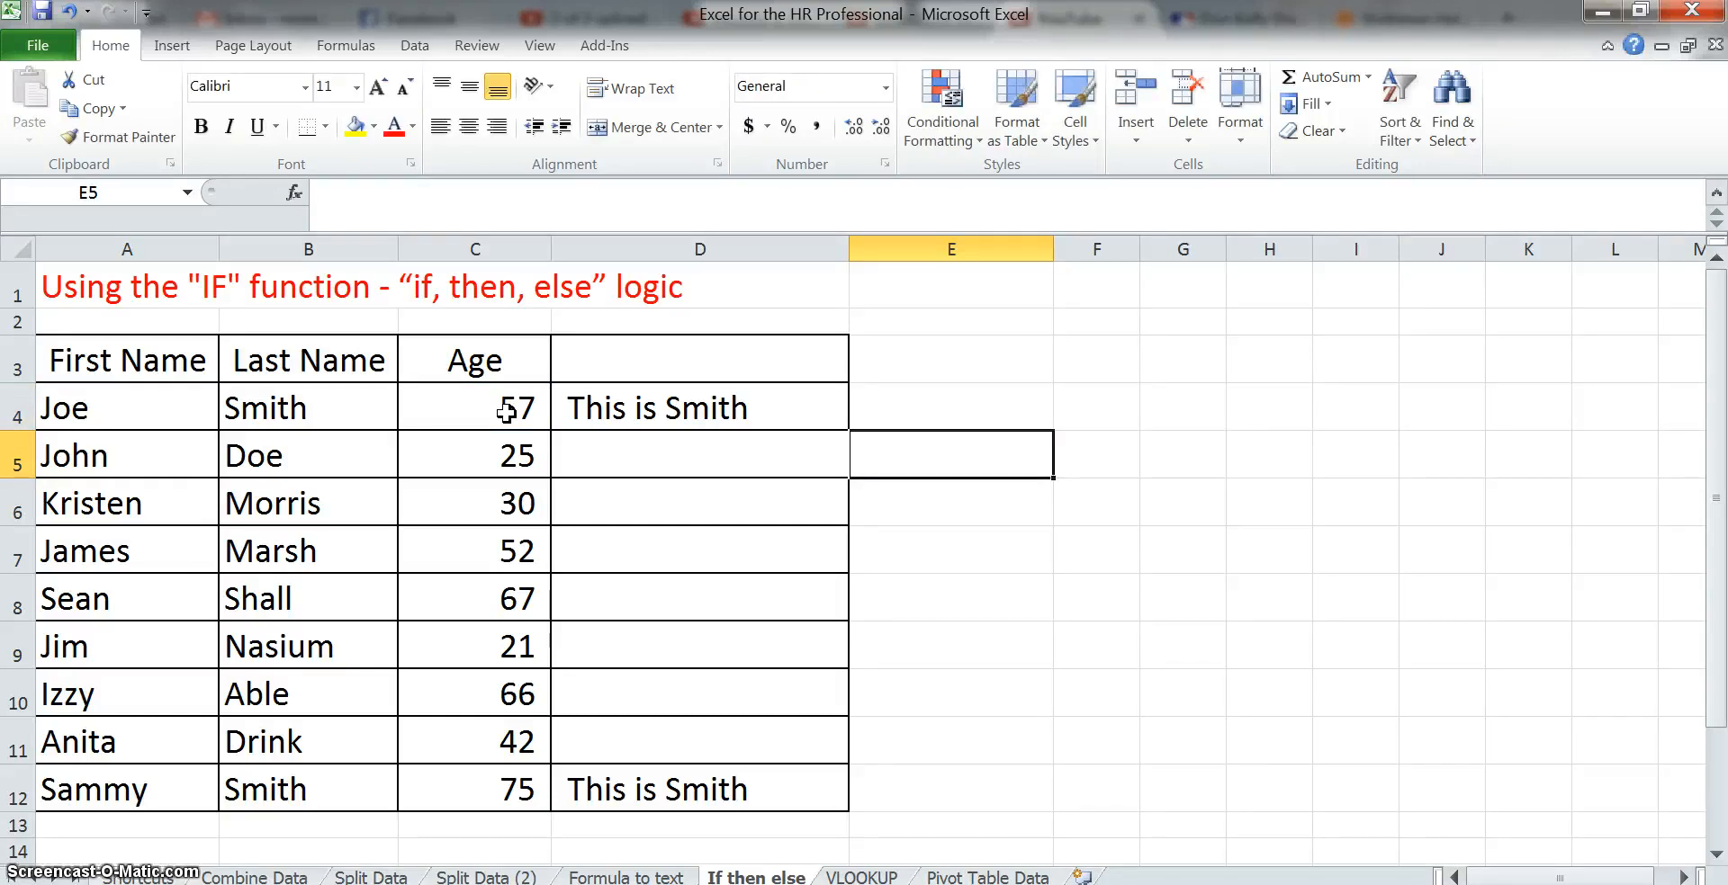
- Copy the age-test IF formula from E4 down to cells E5:E12
key("Up")
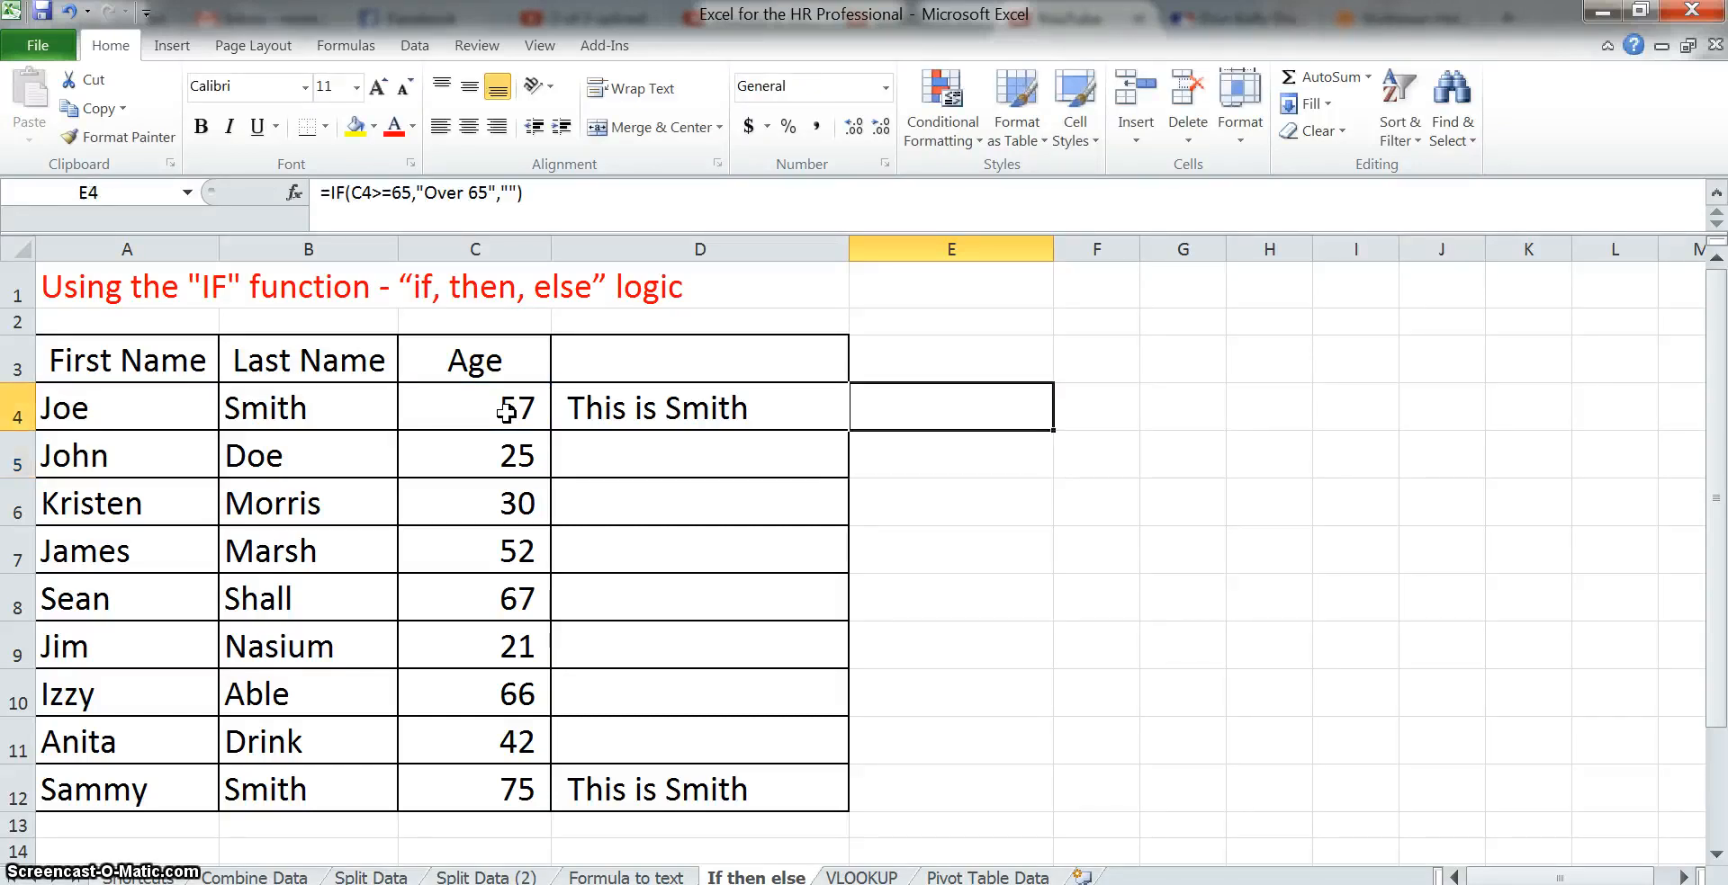
key("ctrl+c")
key("Down")
key("shift+Down")
key("shift+Down")
key("shift+Down")
key("shift+Down")
key("shift+Down")
key("shift+Down")
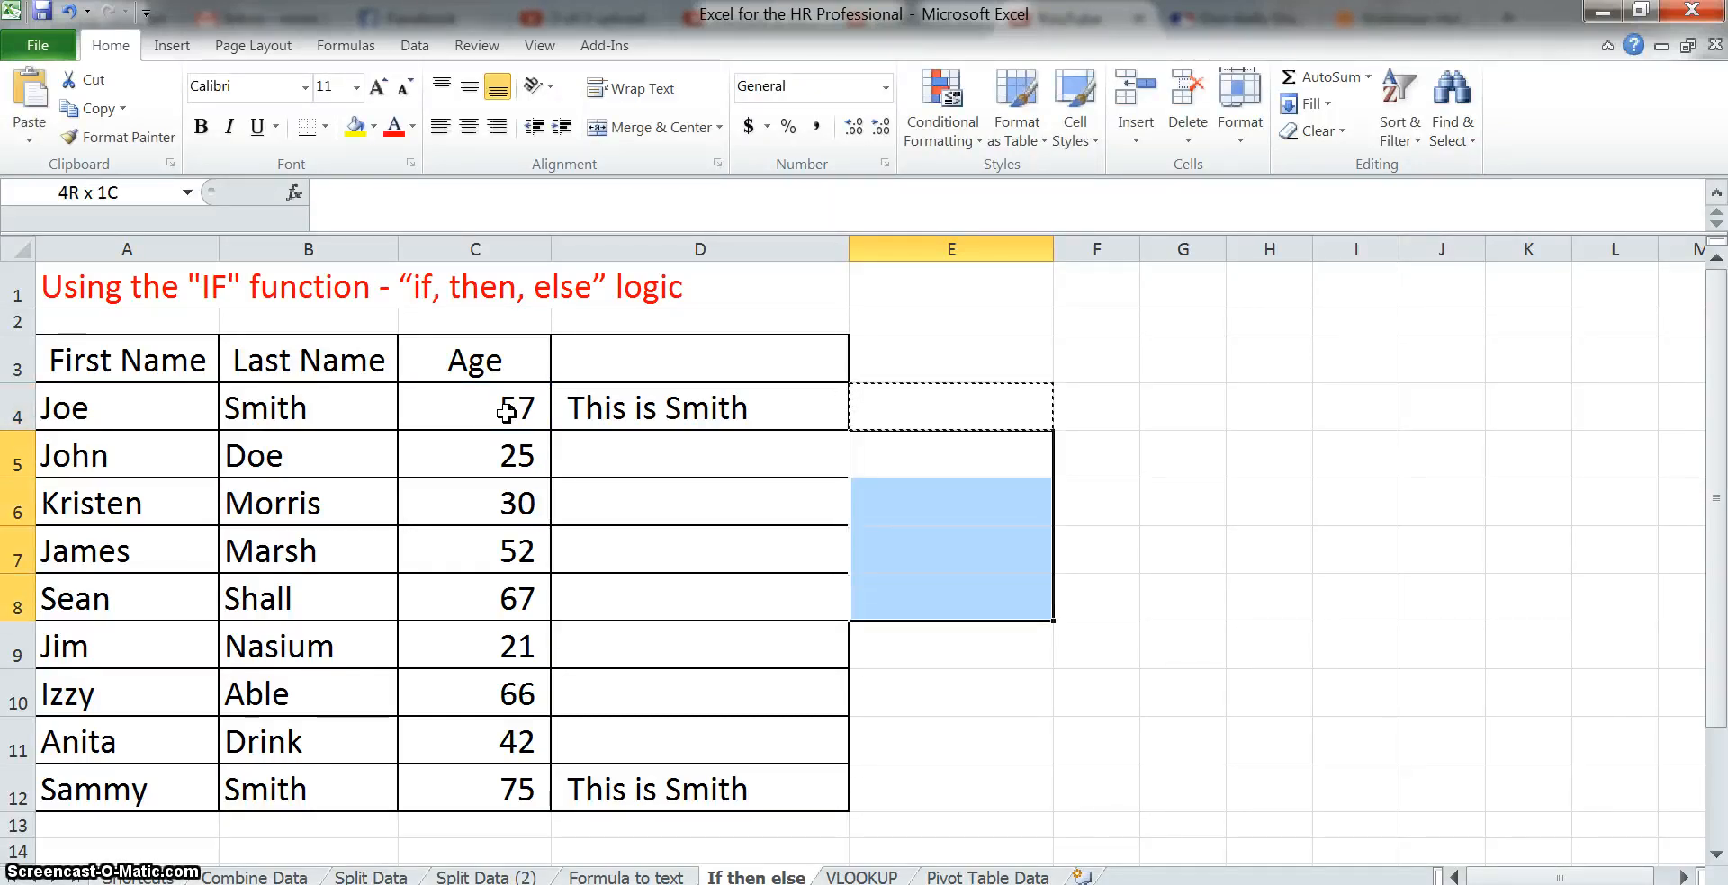
key("shift+Down")
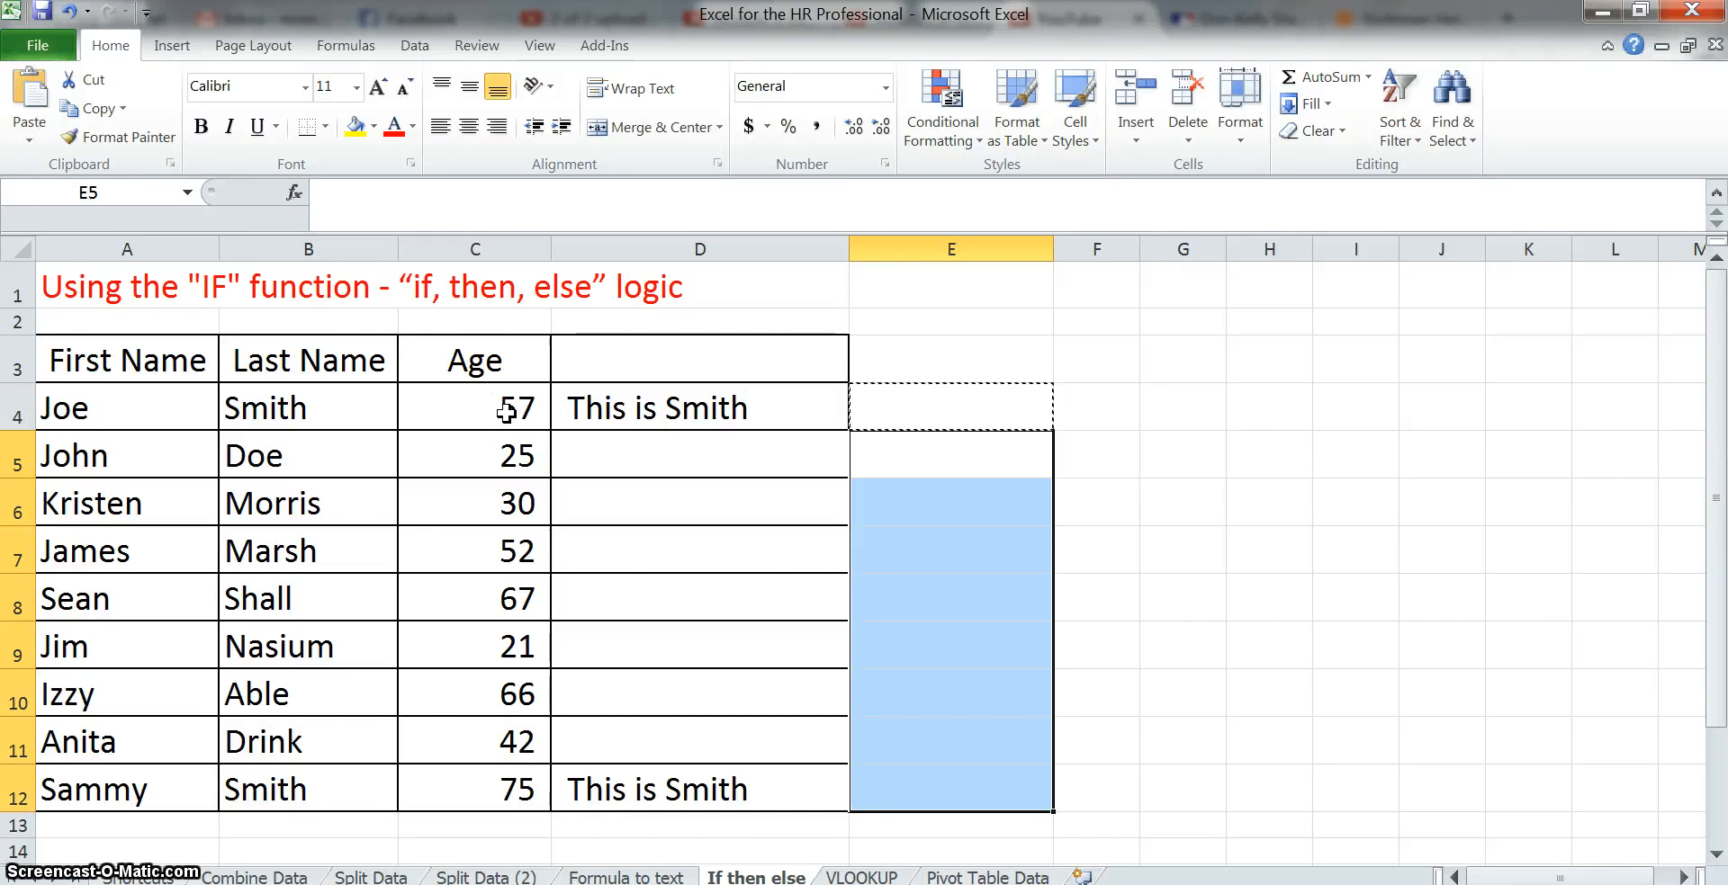
key("Return")
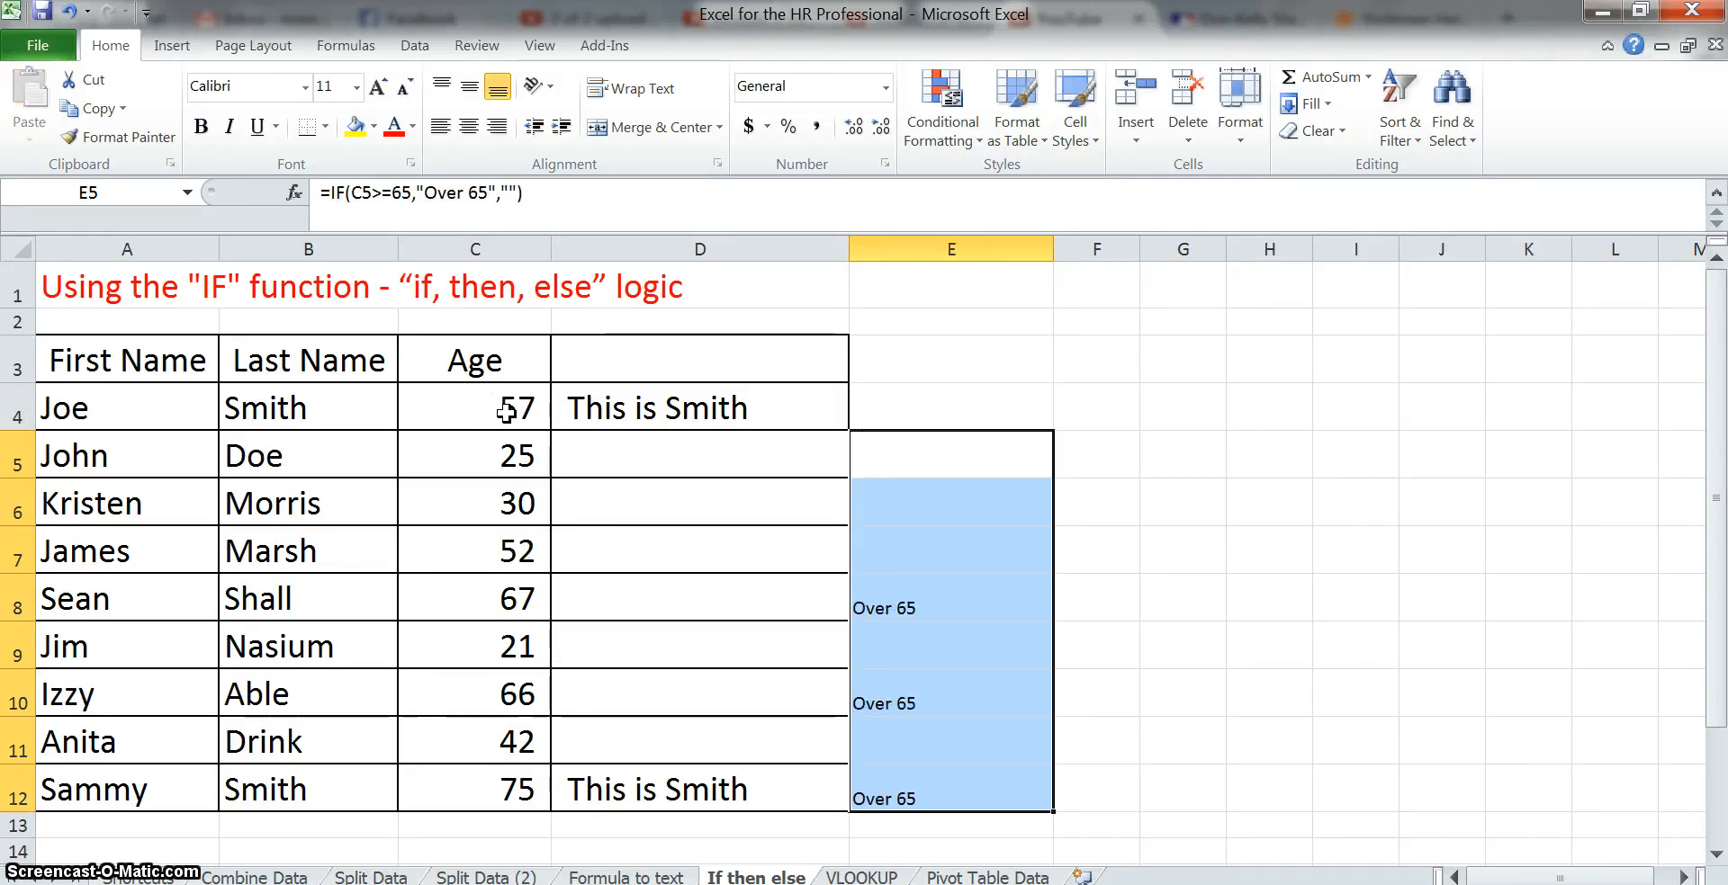
- Check the age-test results in column E against the ages in column C for rows 8, 10 and 12
key("Down")
key("Down")
key("Down")
key("Left")
key("Left")
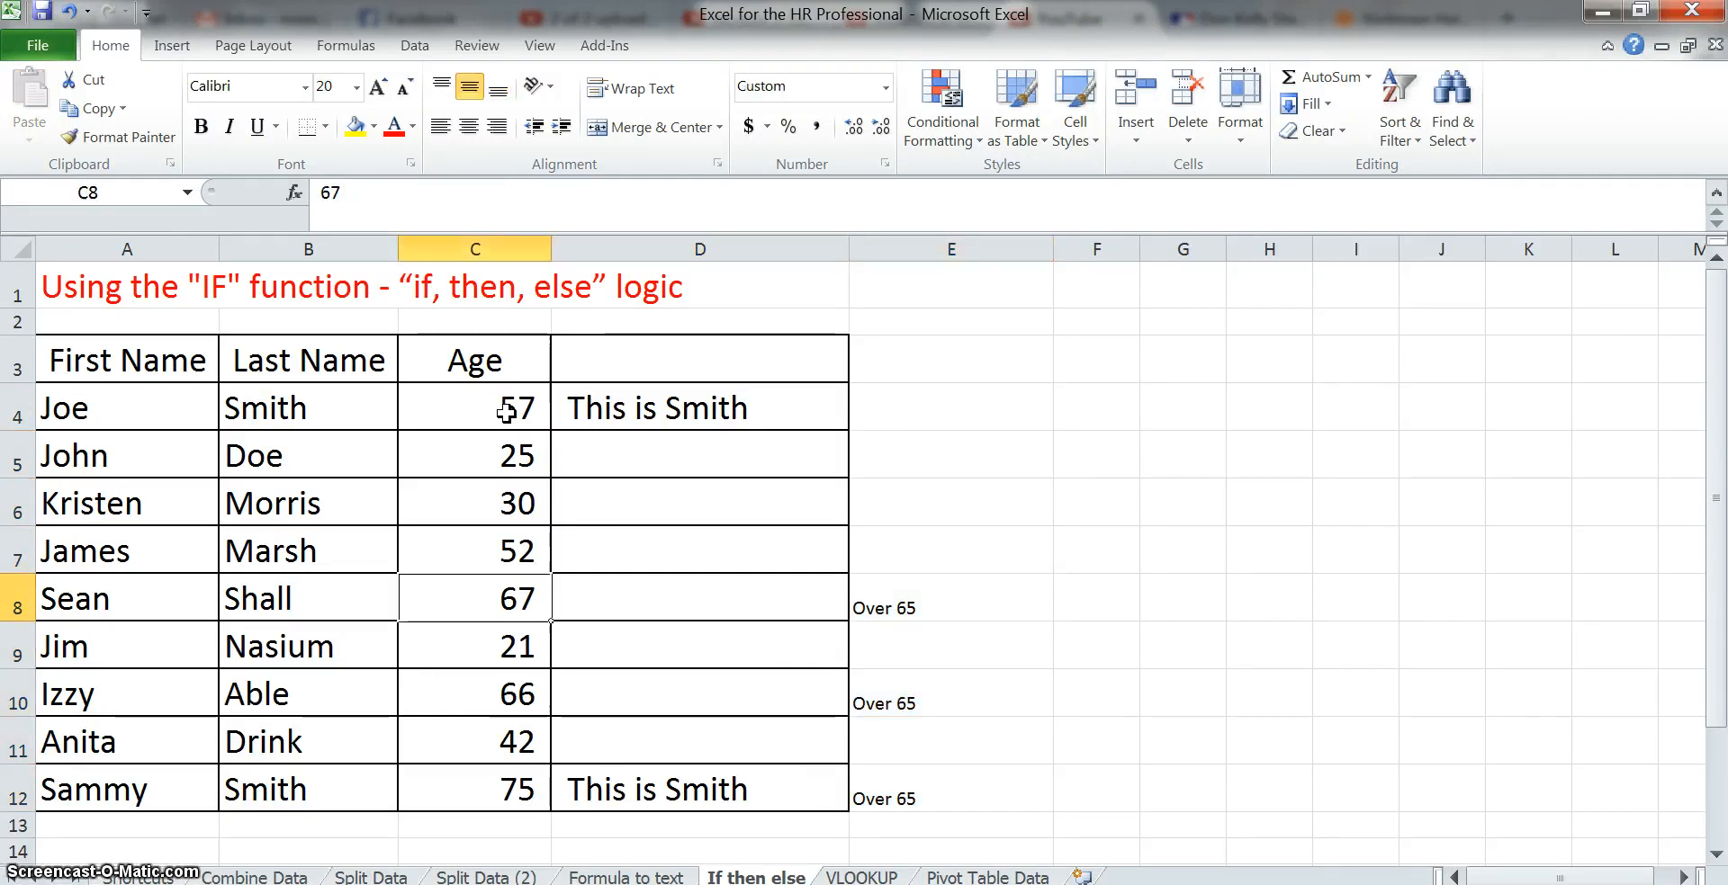
key("Right")
key("Right")
key("Down")
key("Down")
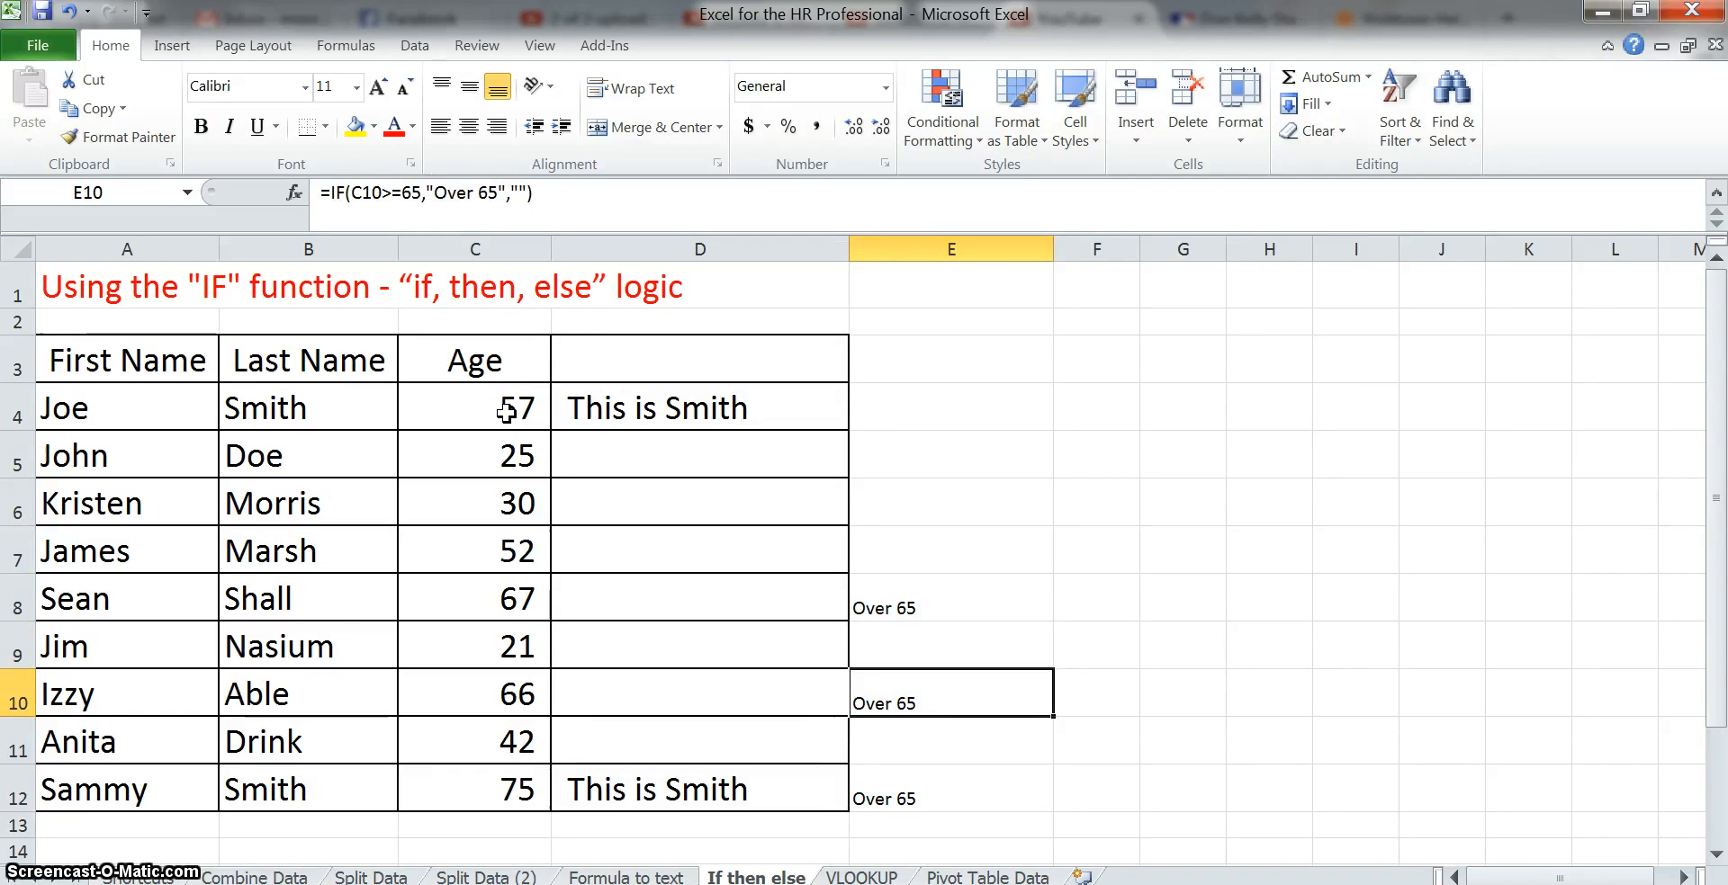
key("Left")
key("Left")
key("Left")
key("Right")
key("Down")
key("Down")
key("Down")
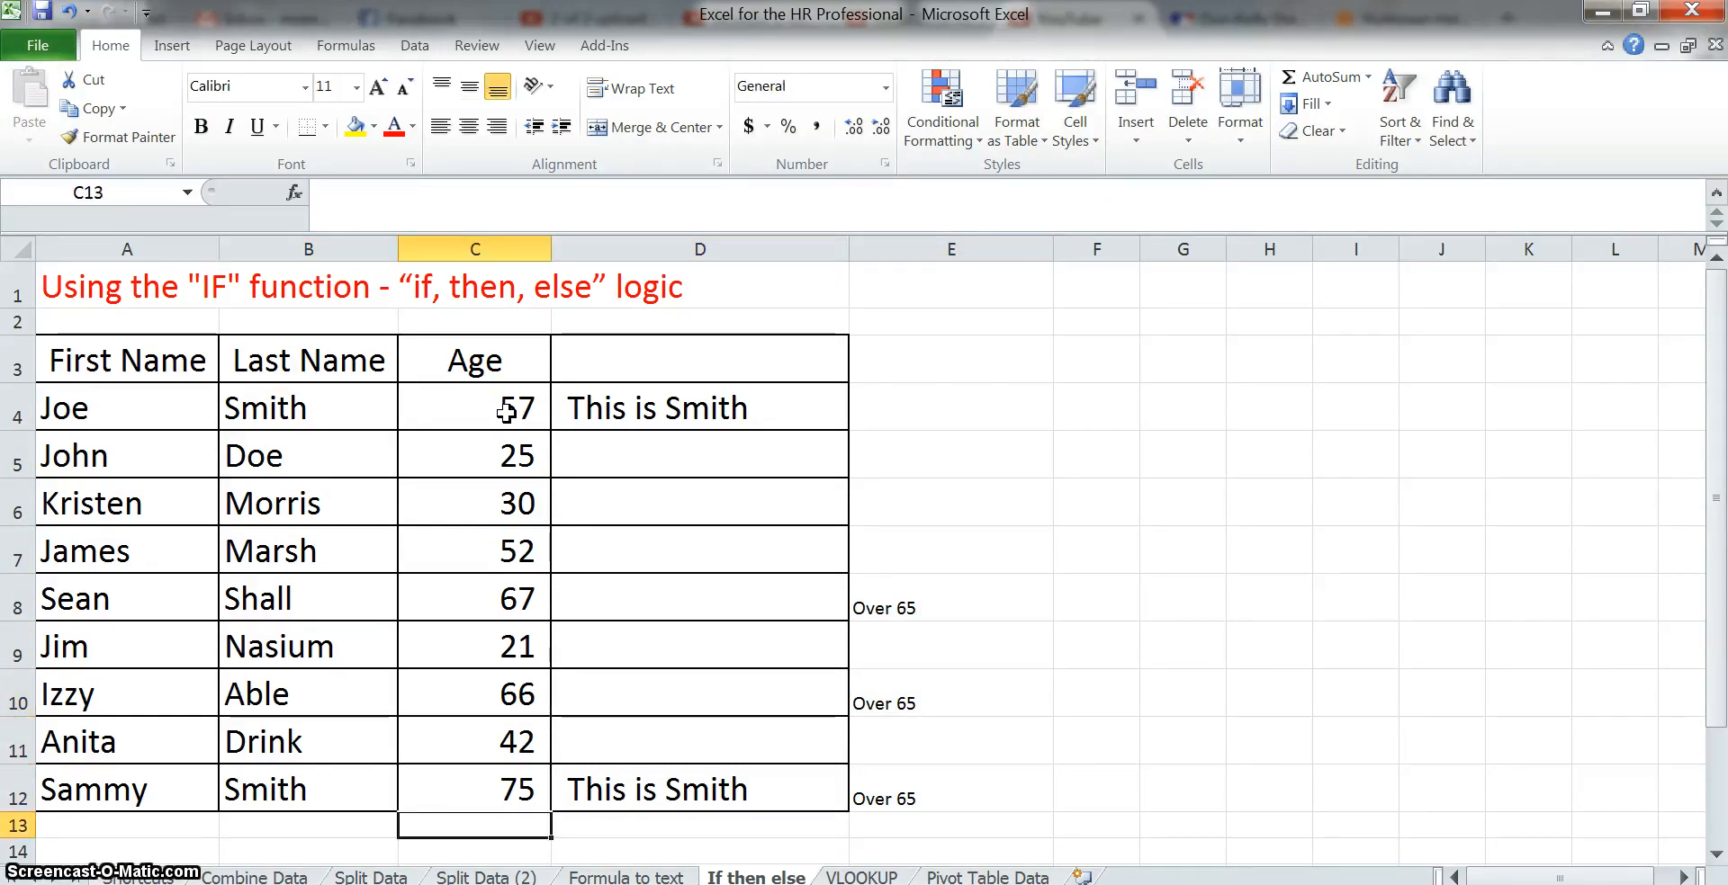
key("Up")
key("Right")
key("Right")
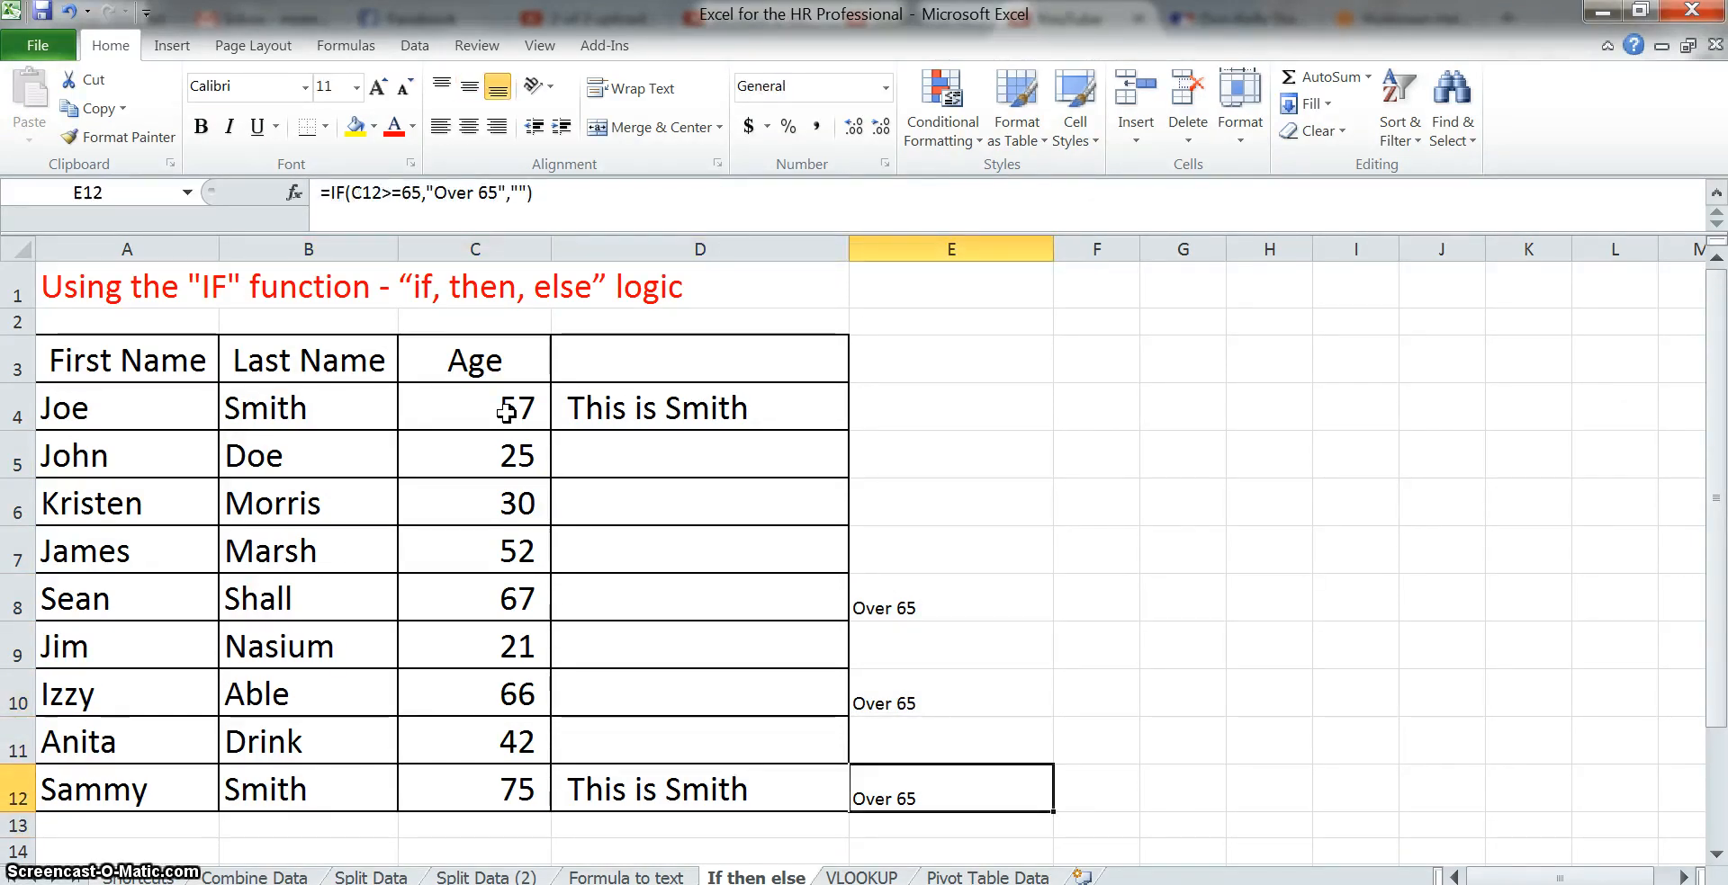
- Go back up column E to E4 and review its age-test IF formula
key("Up")
key("Up")
key("Up")
key("Up")
key("Up")
key("Up")
key("Up")
key("Up")
key("Up")
key("Up")
key("Down")
key("Down")
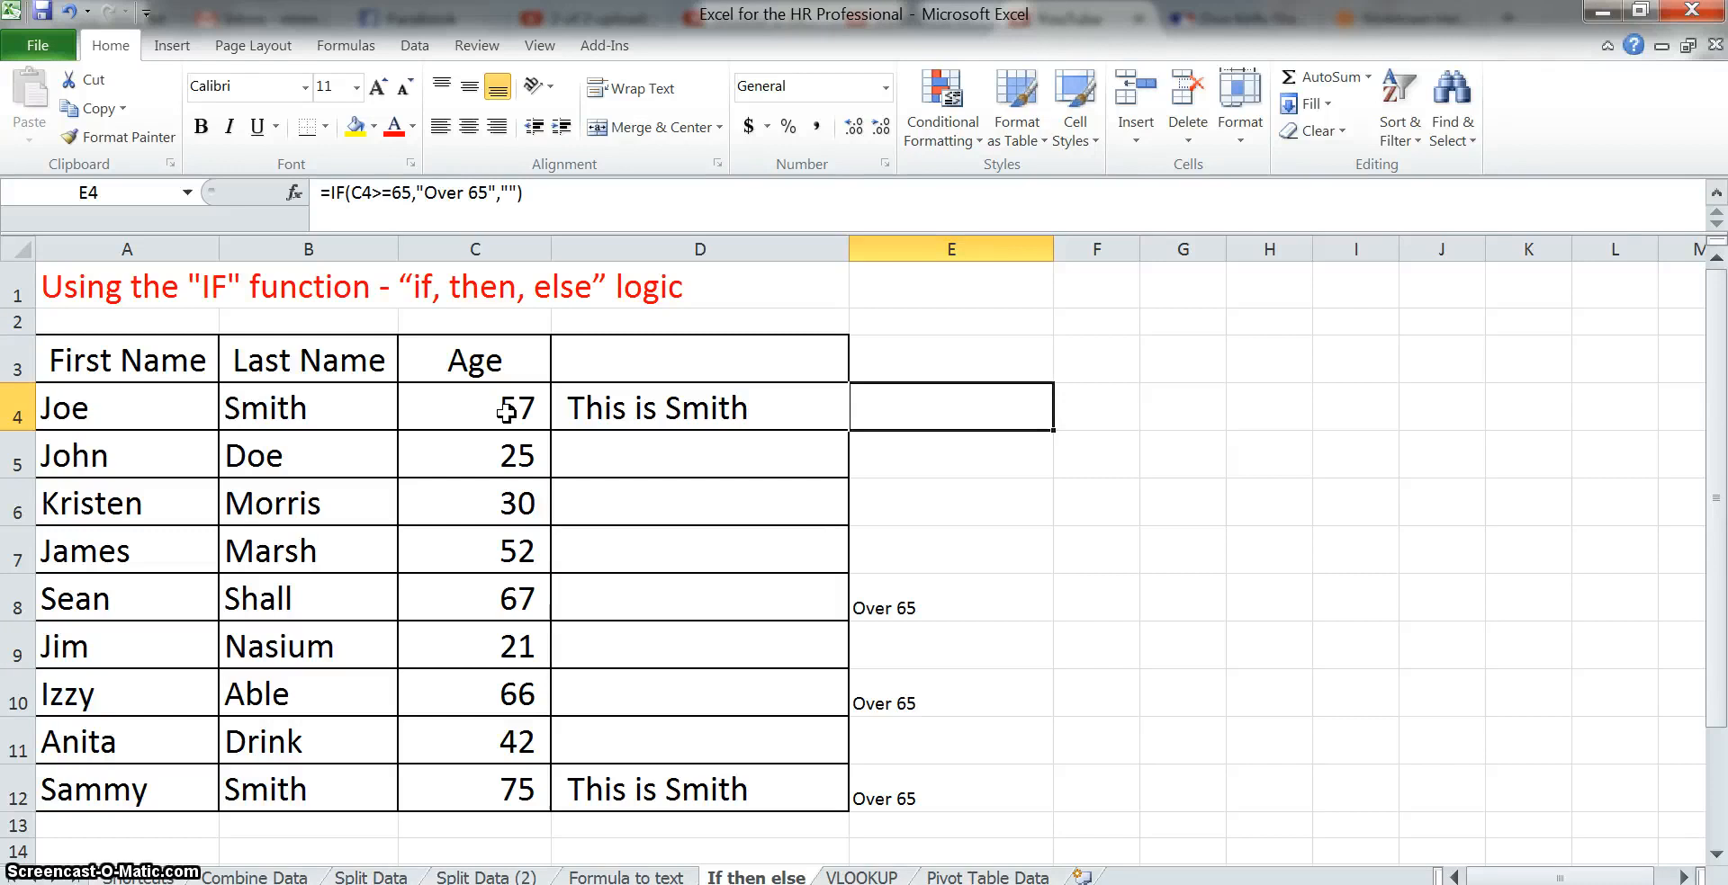